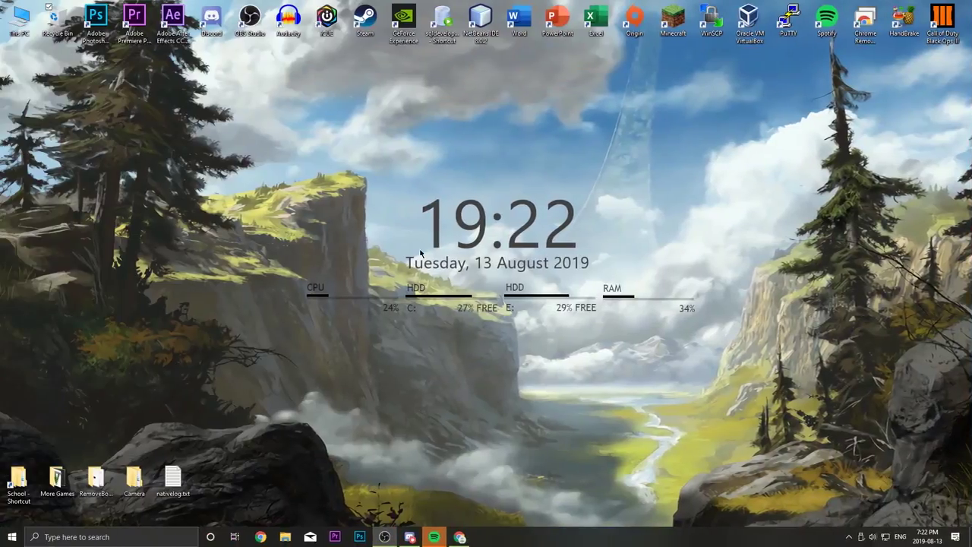
- Download the WO Mic Windows client and virtual driver installers, then show them in their folder
left_click(461, 537)
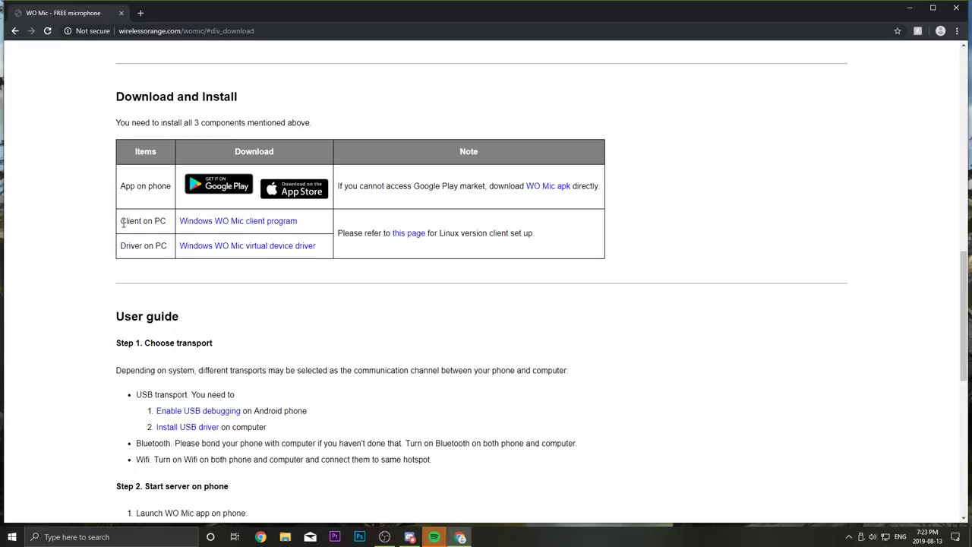
left_click_drag(127, 219, 126, 241)
left_click(161, 278)
left_click(247, 222)
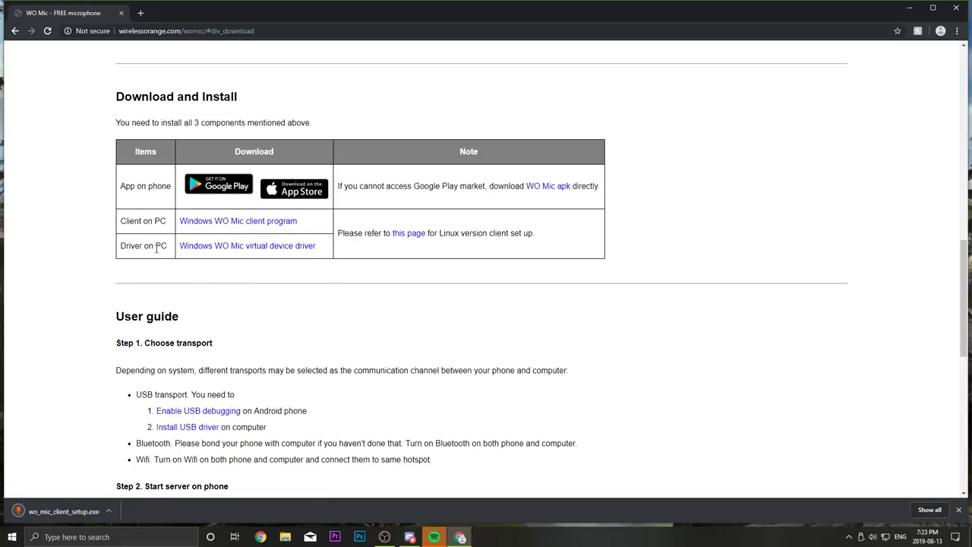
left_click(222, 247)
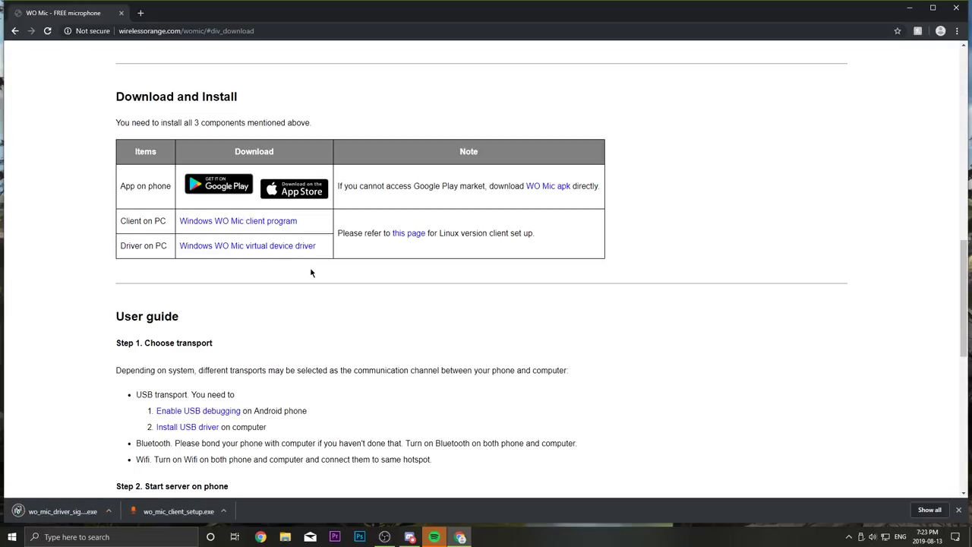
right_click(173, 519)
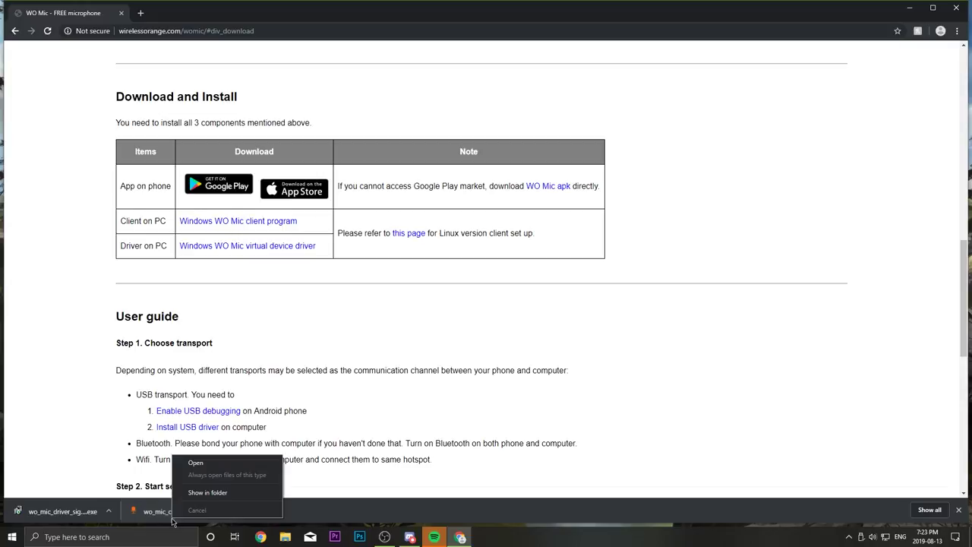
left_click(232, 494)
- Move wo_mic_driver_signed.exe and wo_mic_client_setup.exe from Downloads onto the desktop
left_click(97, 128)
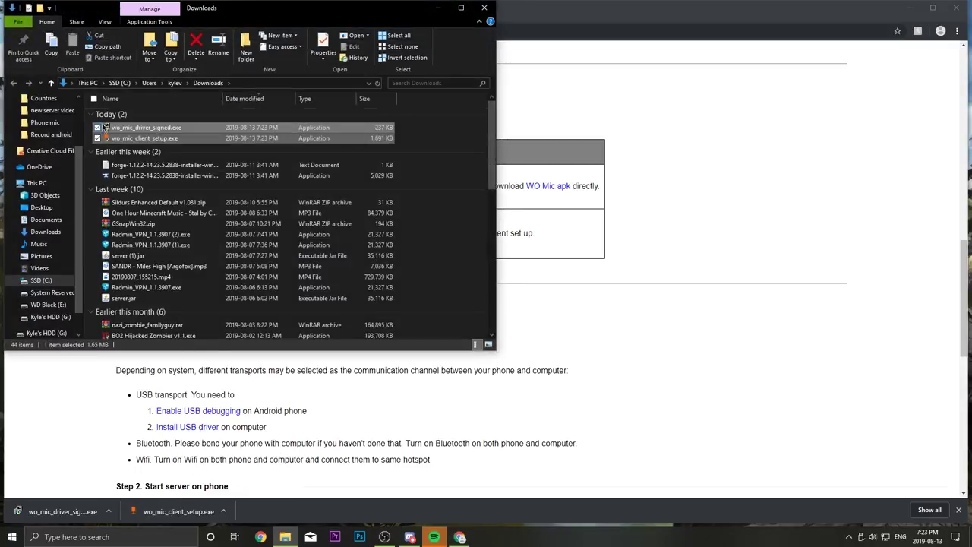
left_click_drag(107, 134, 329, 193)
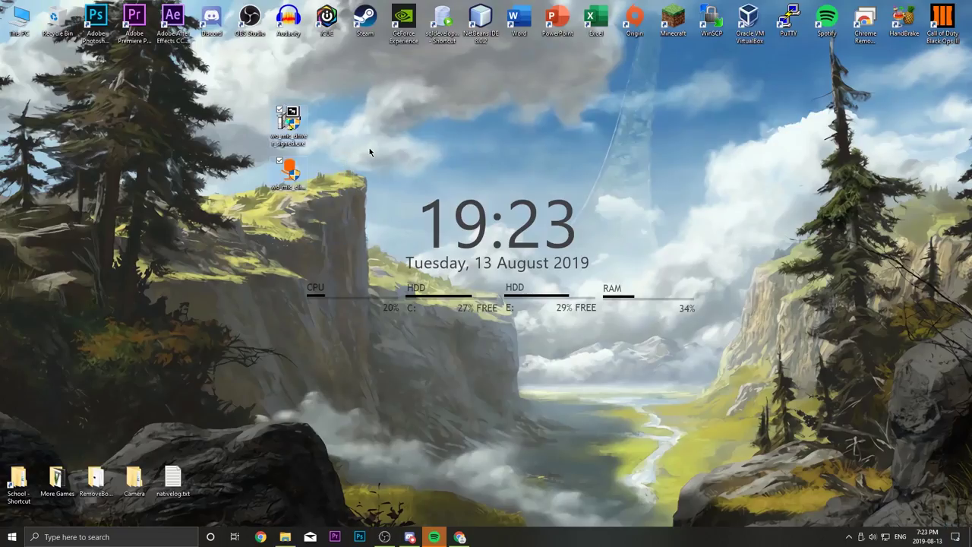
- Run wo_mic_driver_signed.exe and install the Windows 10 x64 WO Mic driver
double_click(290, 128)
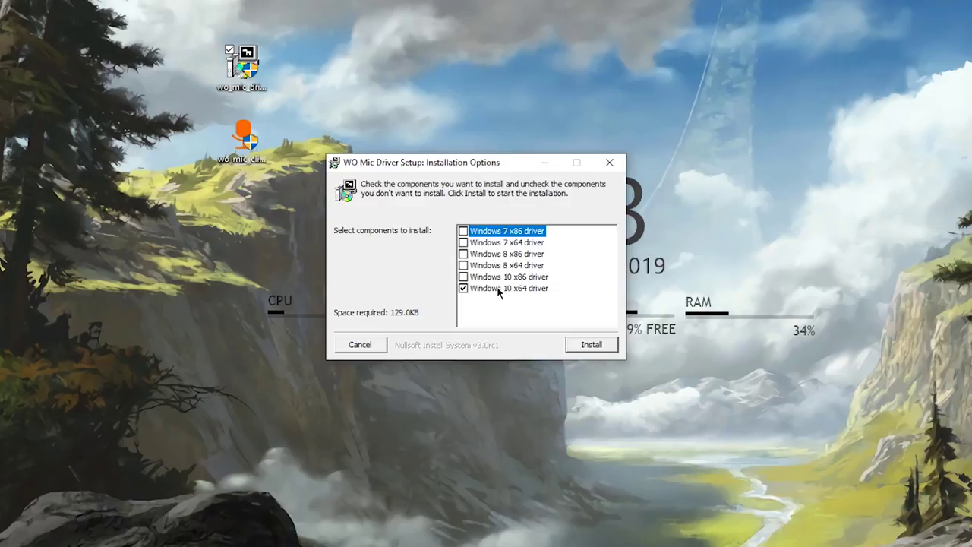
left_click(591, 345)
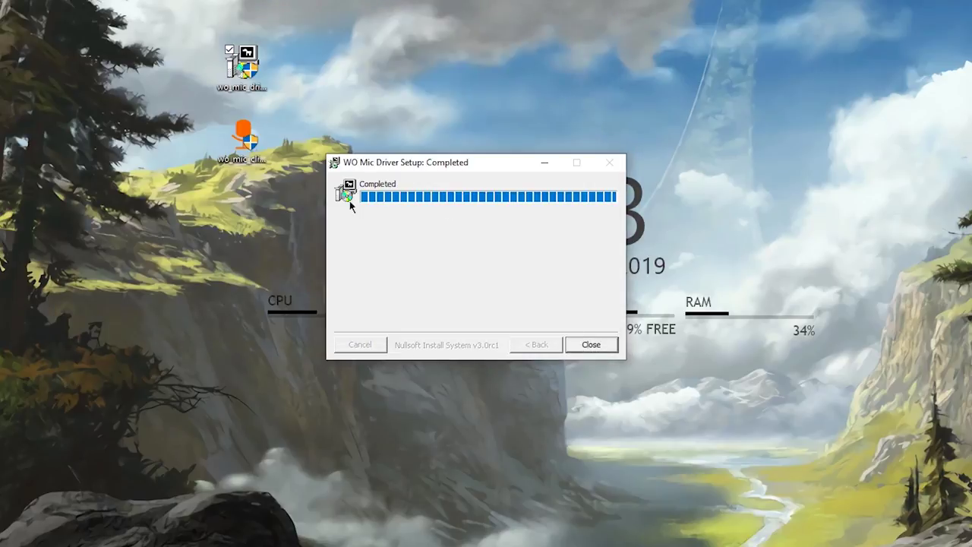
left_click(592, 345)
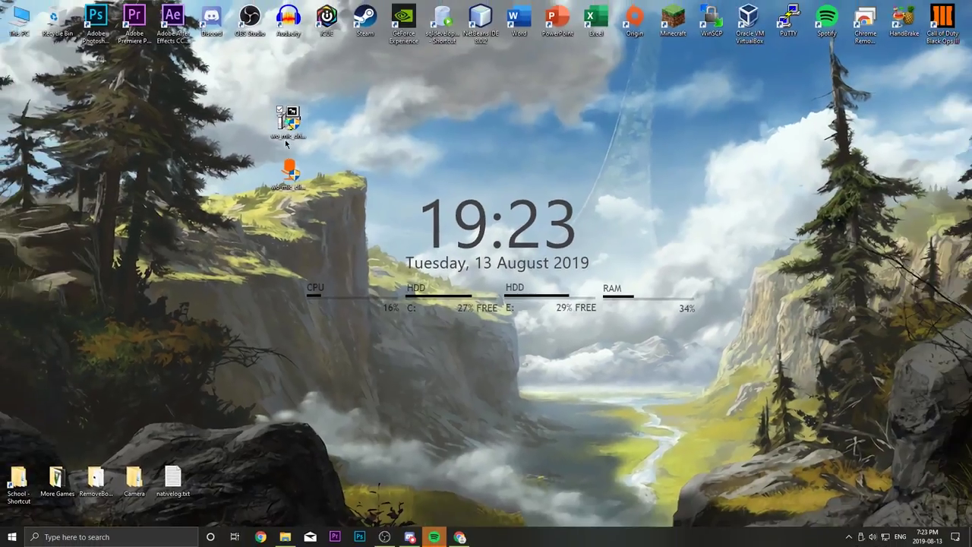
- Run wo_mic_client_setup.exe and install WO Mic Client with its desktop shortcut
left_click(289, 181)
double_click(289, 176)
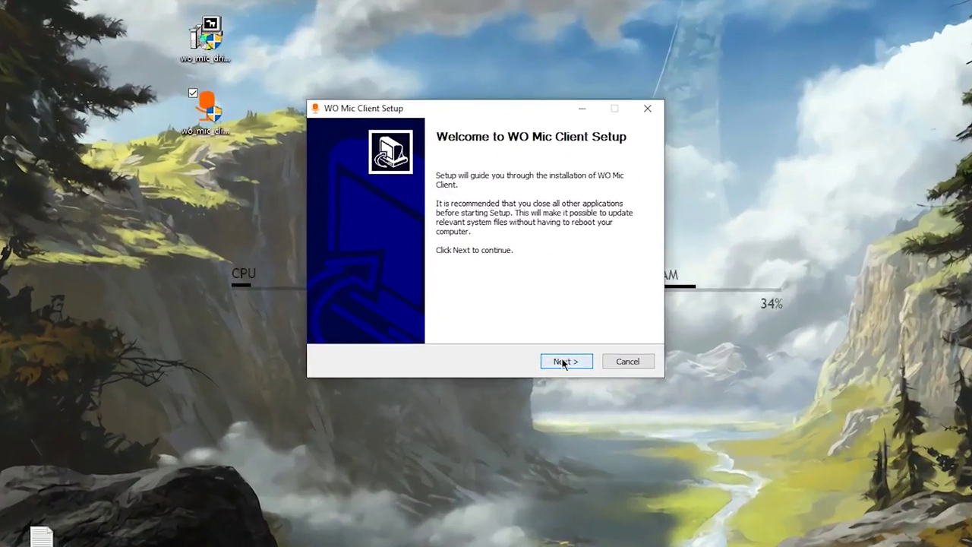
left_click(562, 361)
left_click(570, 364)
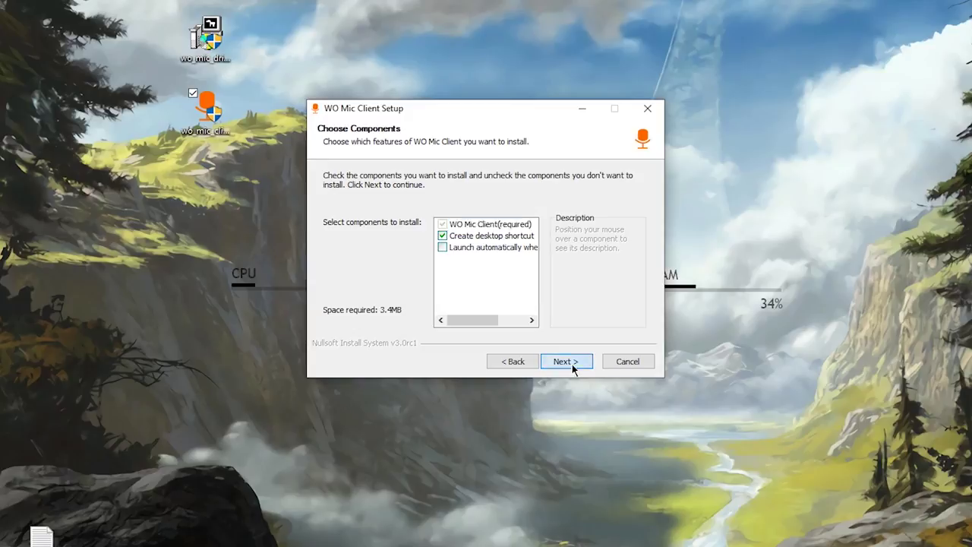
left_click(568, 364)
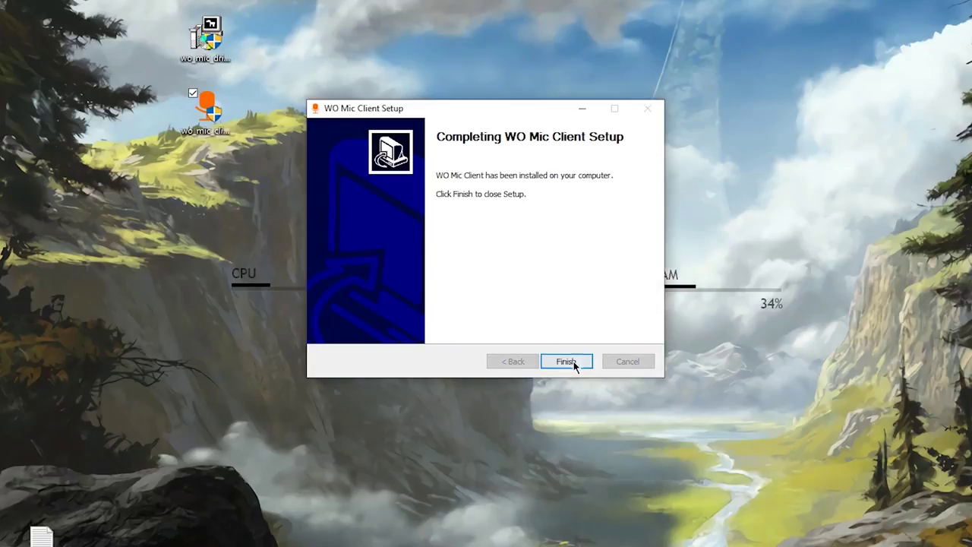
left_click(567, 361)
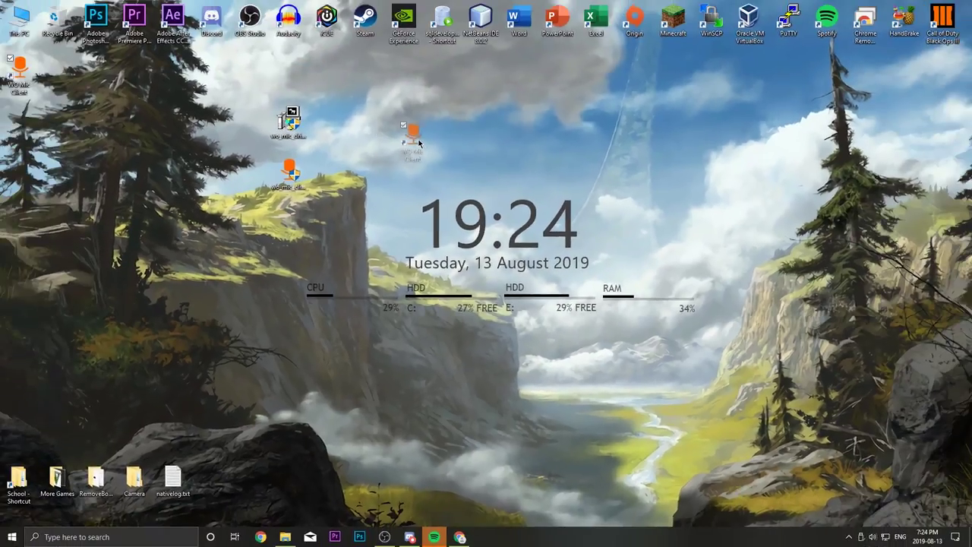
- Delete both WO Mic installer files from the desktop into the Recycle Bin
mouse_move(418, 143)
left_mouse_down()
mouse_move(396, 140)
mouse_move(408, 129)
left_mouse_up()
left_click_drag(223, 76, 324, 181)
left_click_drag(289, 121, 57, 26)
left_click_drag(403, 122, 365, 123)
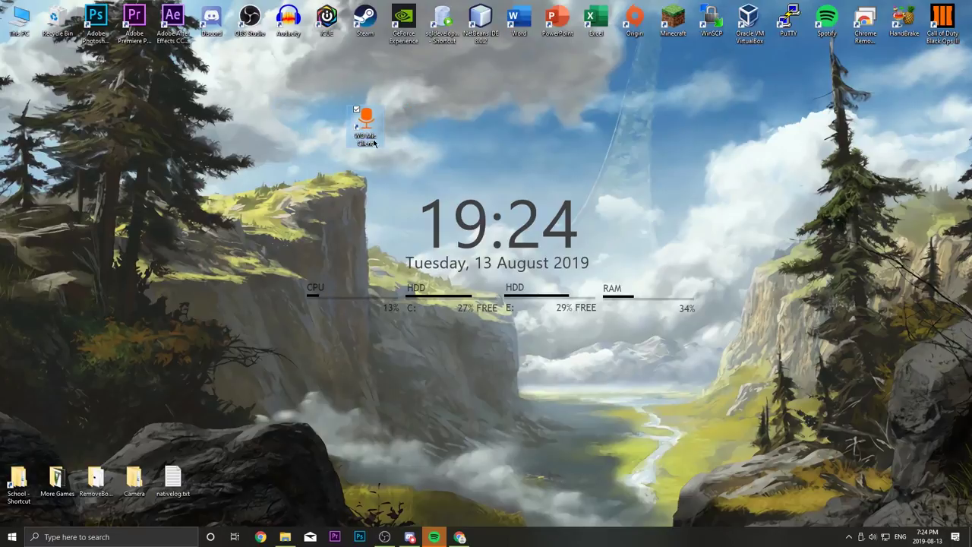
- Launch WO Mic Client from its desktop shortcut and move its window up and right
double_click(367, 120)
left_click_drag(354, 157, 376, 138)
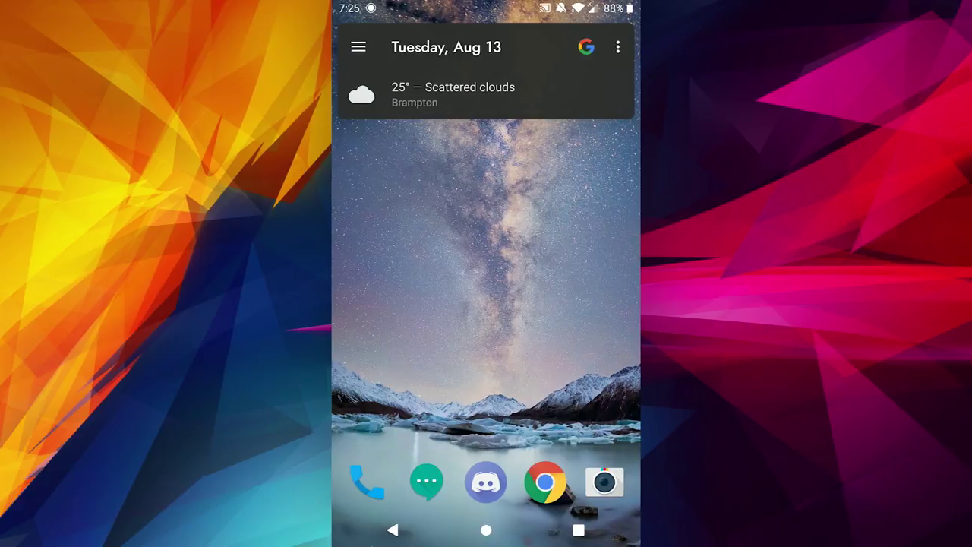
left_click_drag(480, 488, 486, 365)
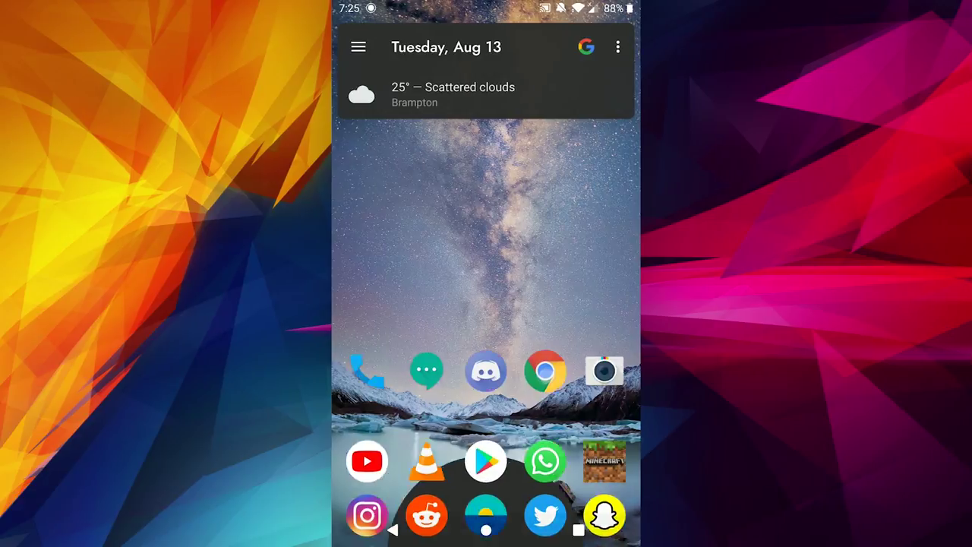
- Search 'wo mic' in Google Play, install the WO Mic app, and open it
left_click(486, 425)
left_click(429, 43)
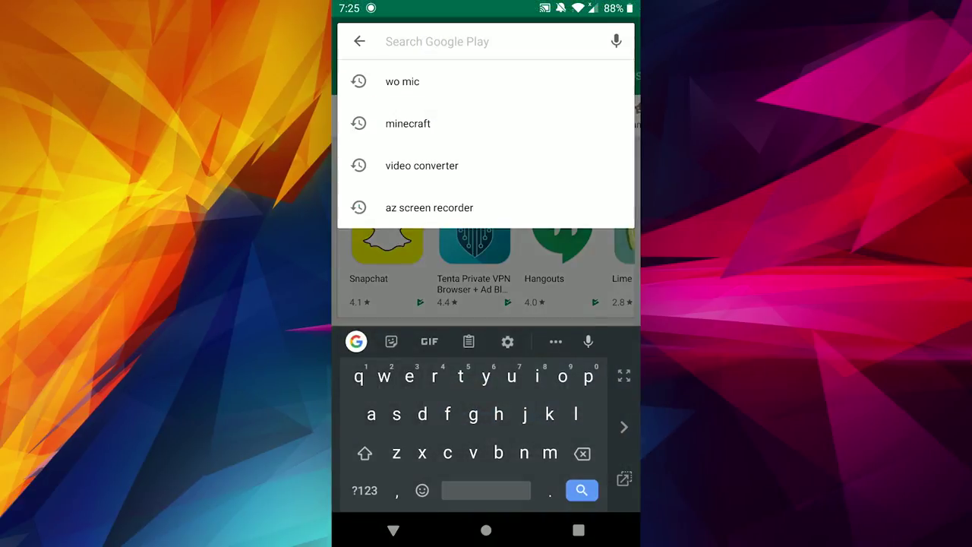
left_click(403, 81)
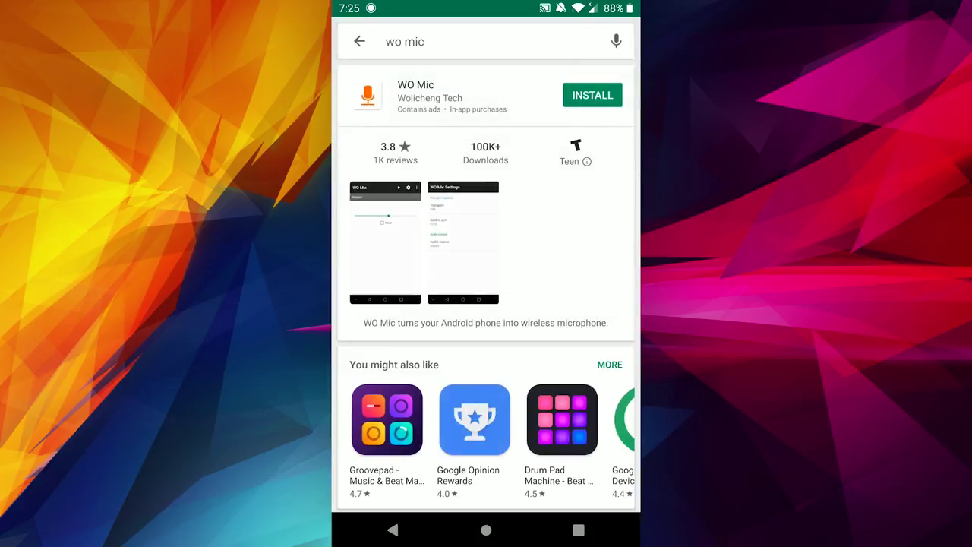
left_click(415, 99)
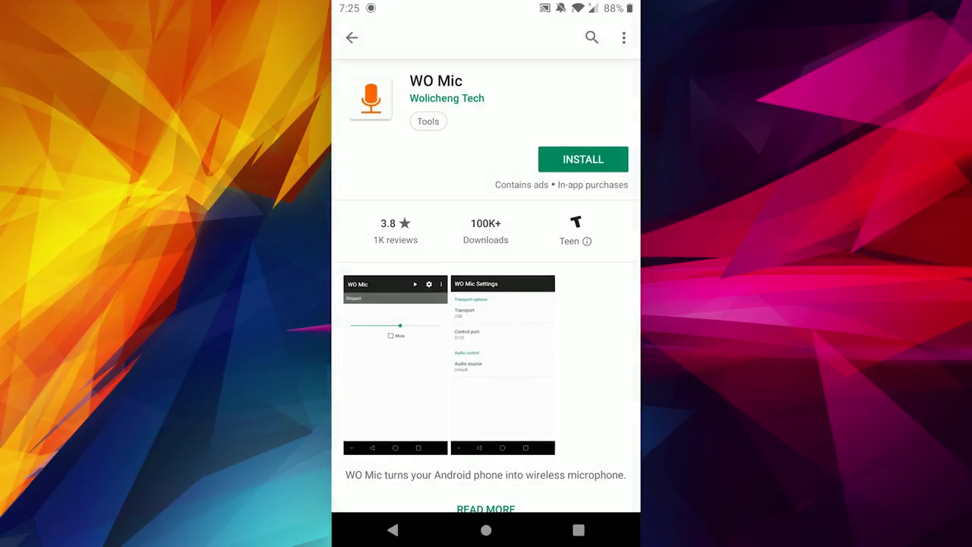
left_click(583, 158)
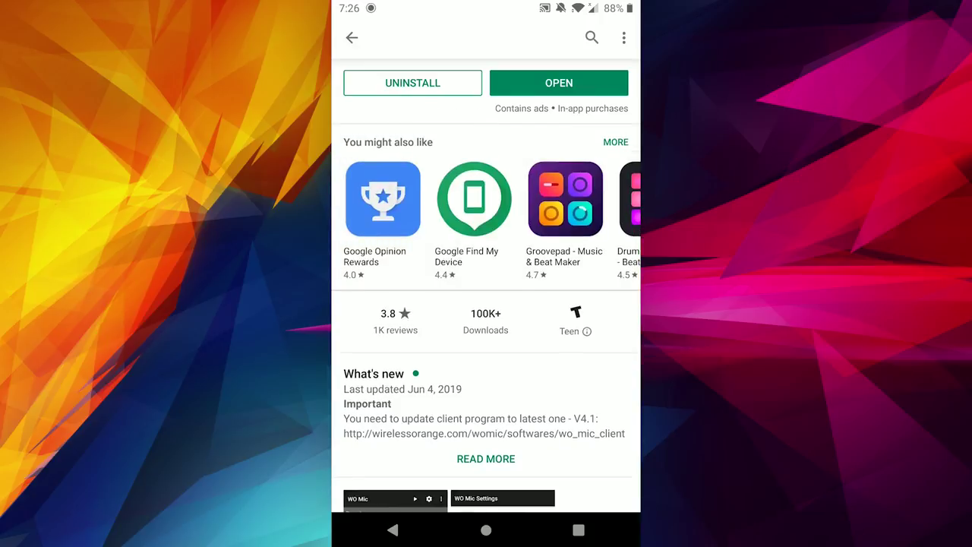
left_click(593, 80)
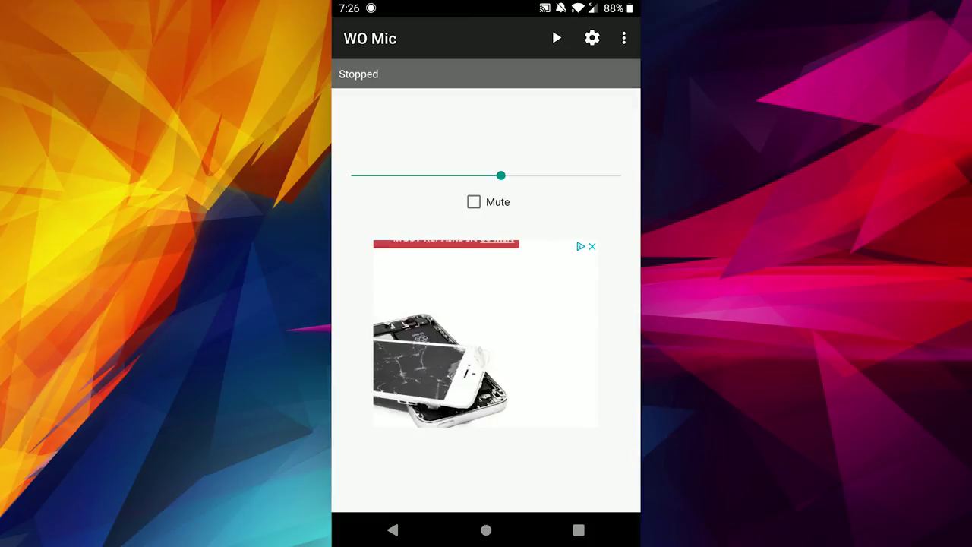
- In WO Mic settings, set transport to Wi-Fi and keep the control port at 8125
left_click(592, 38)
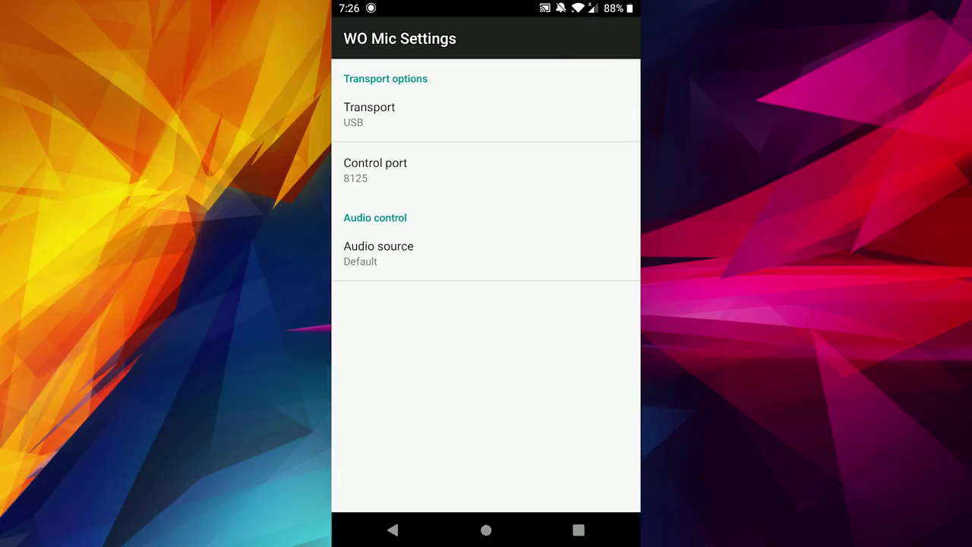
left_click(582, 109)
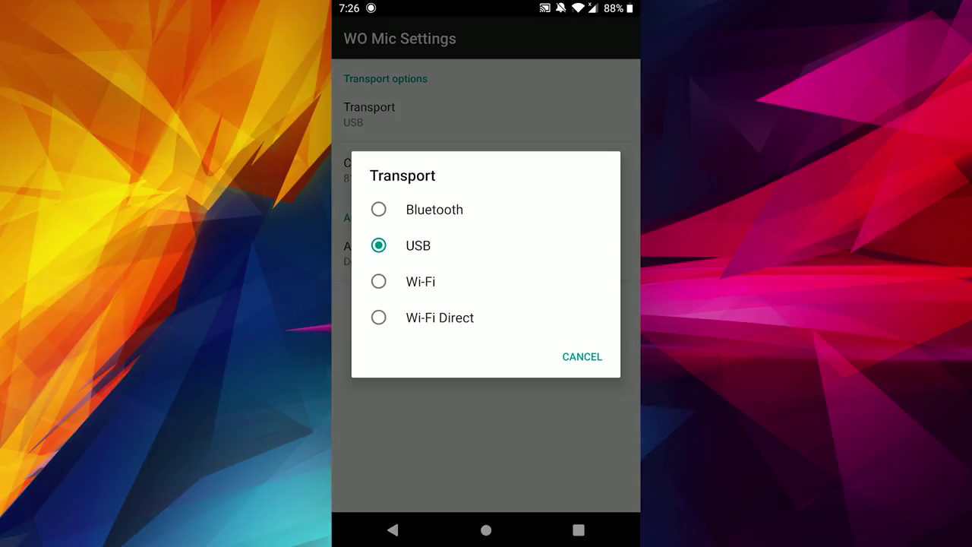
left_click(379, 281)
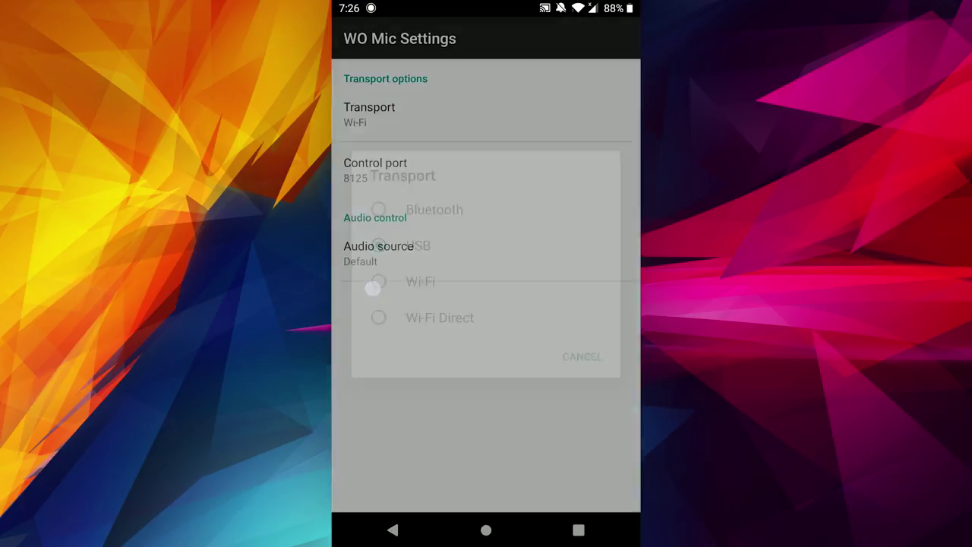
left_click(375, 170)
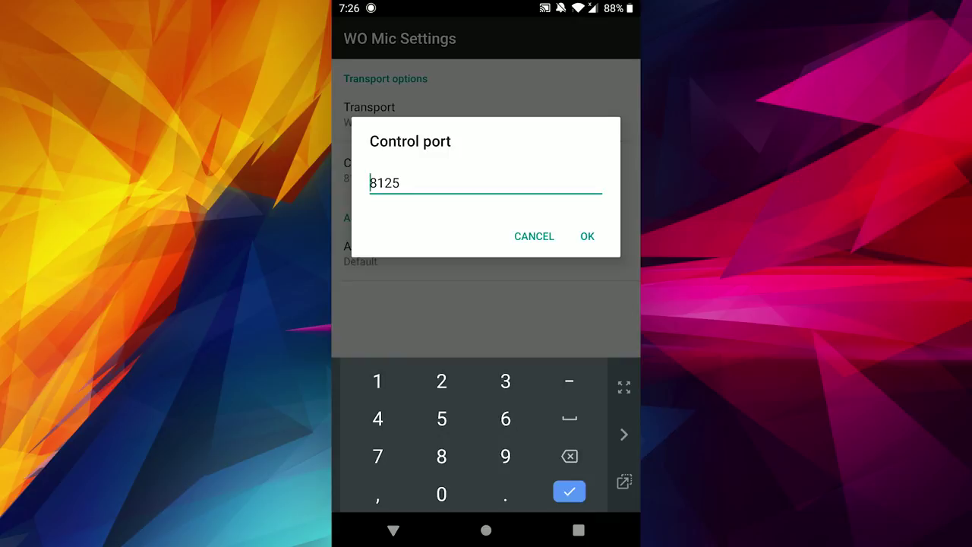
left_click(600, 234)
- Keep the audio source at Default and return to the main screen
left_click(567, 263)
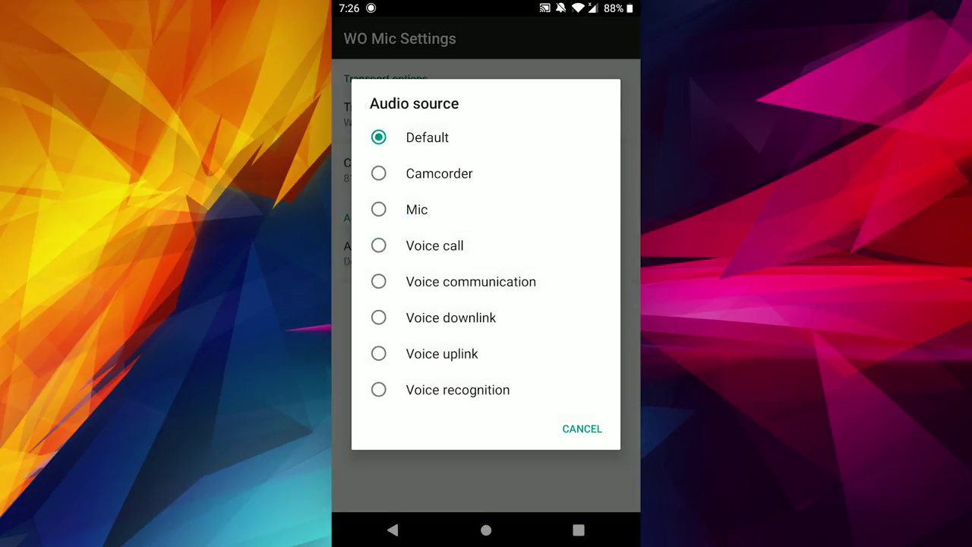
left_click(379, 137)
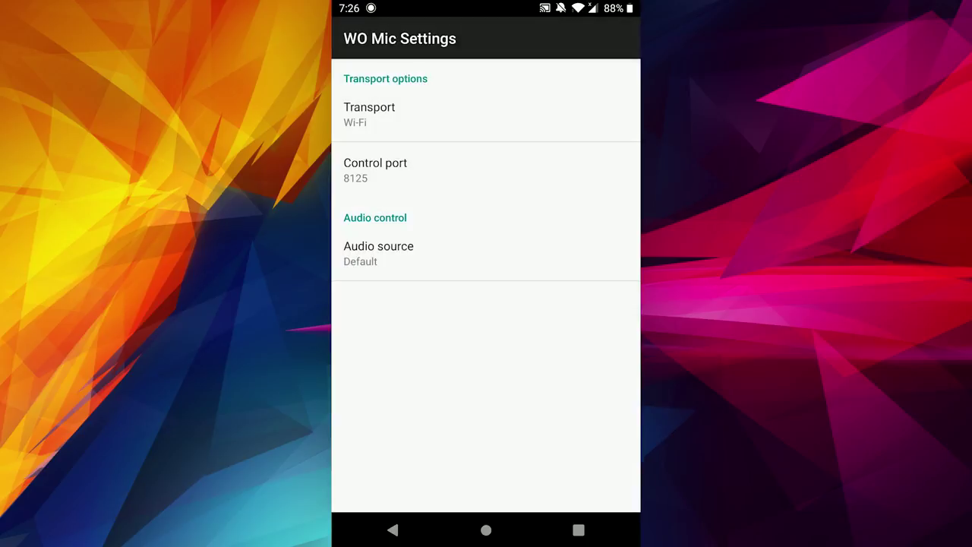
left_click(393, 530)
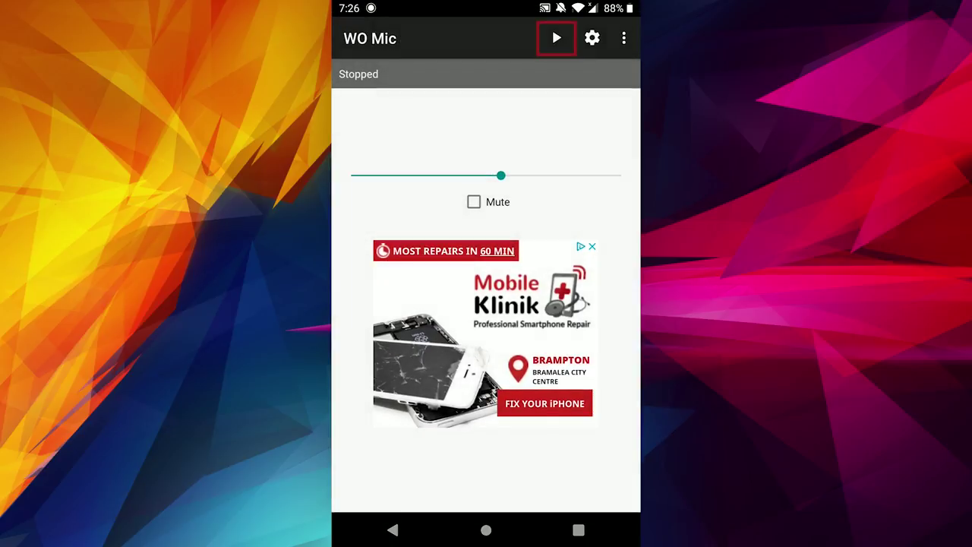
- Start the WO Mic server on the phone and allow it to record audio
left_click(557, 38)
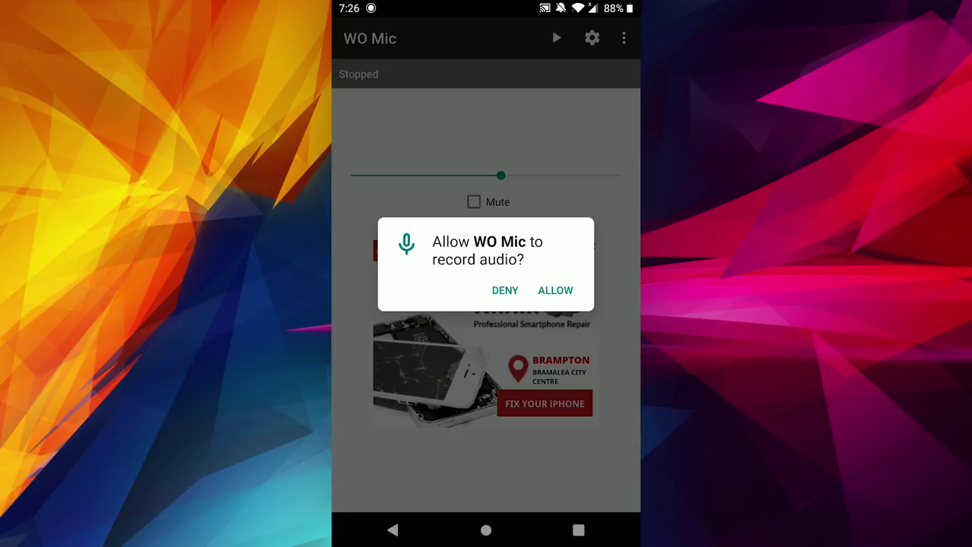
left_click(556, 290)
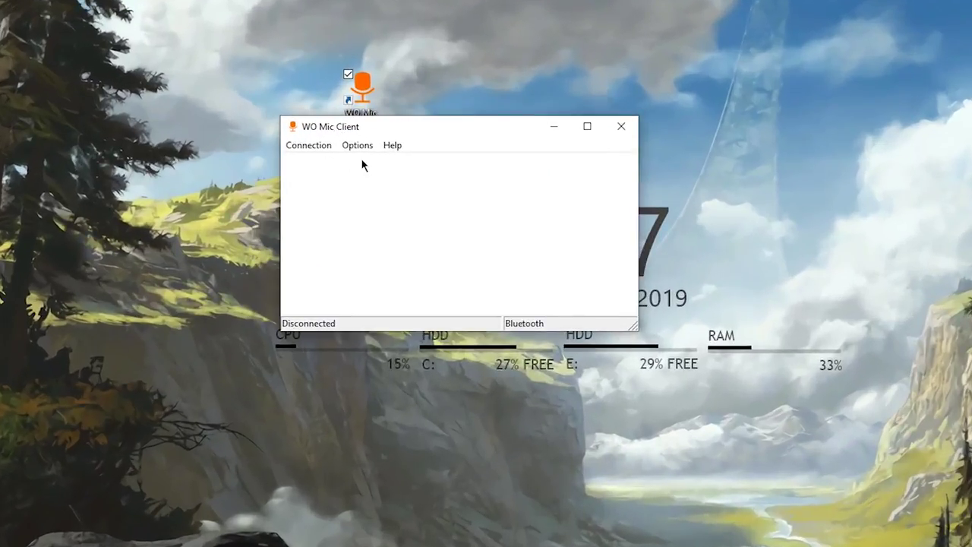
- Review the client's Advanced port and buffer settings and accept them unchanged
left_click(357, 145)
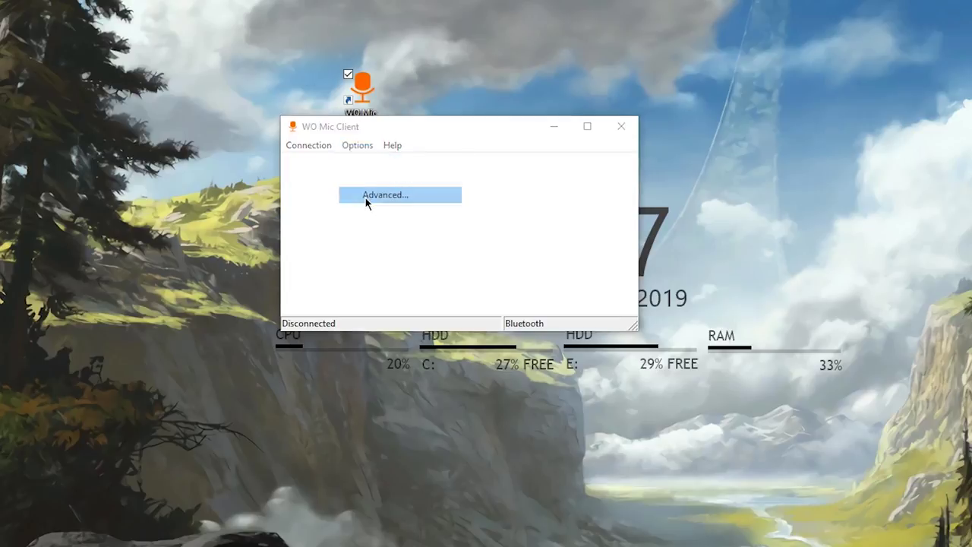
left_click(365, 196)
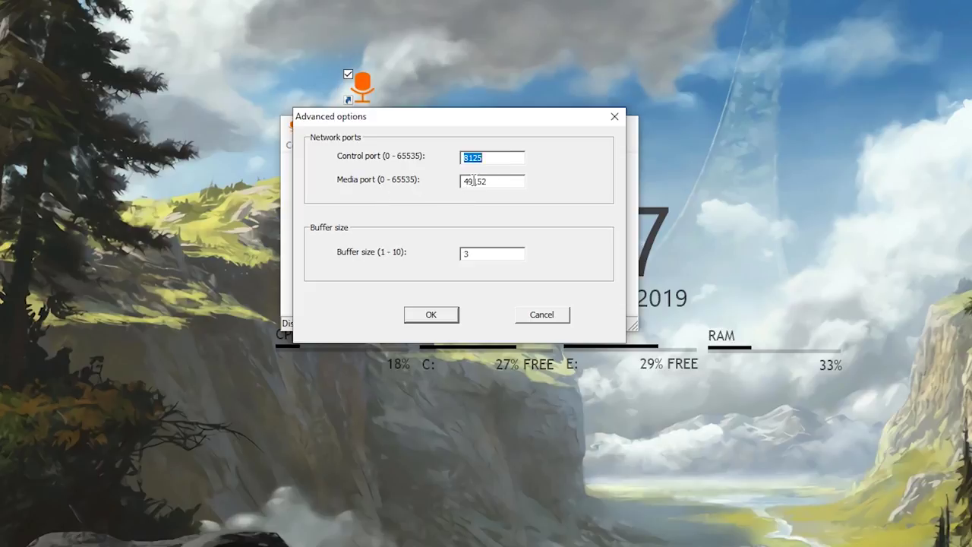
left_click(434, 314)
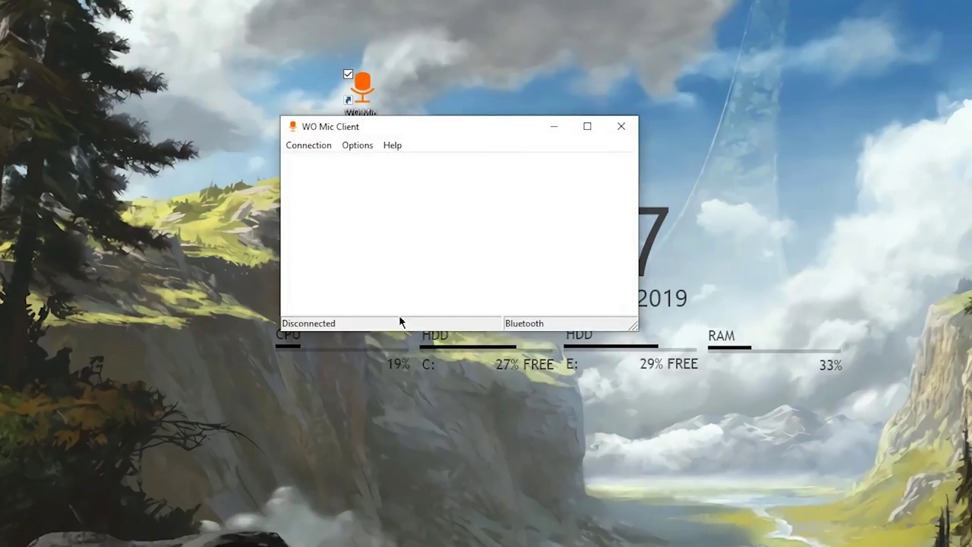
- Connect to the phone over Wi-Fi using server IP 192.168.0.13
left_click(309, 145)
left_click(325, 161)
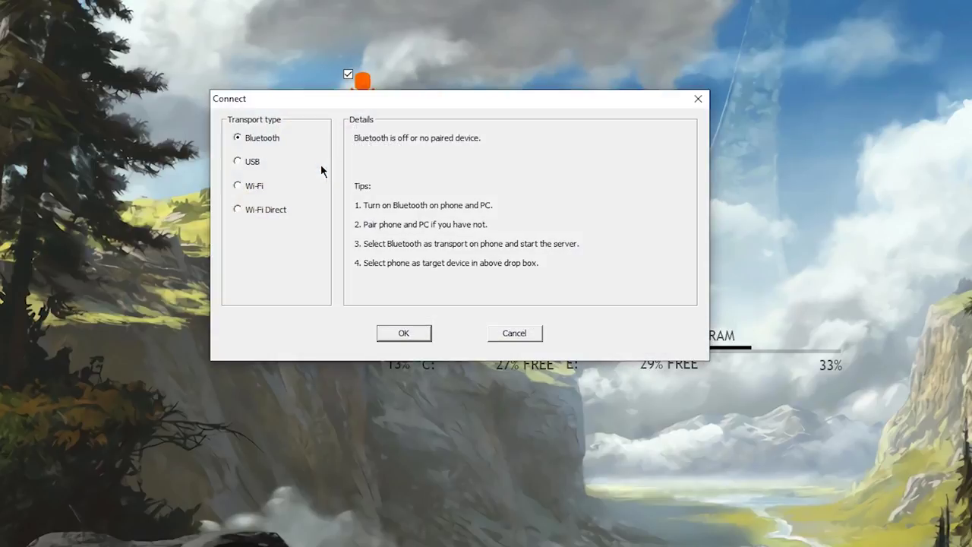
left_click(247, 186)
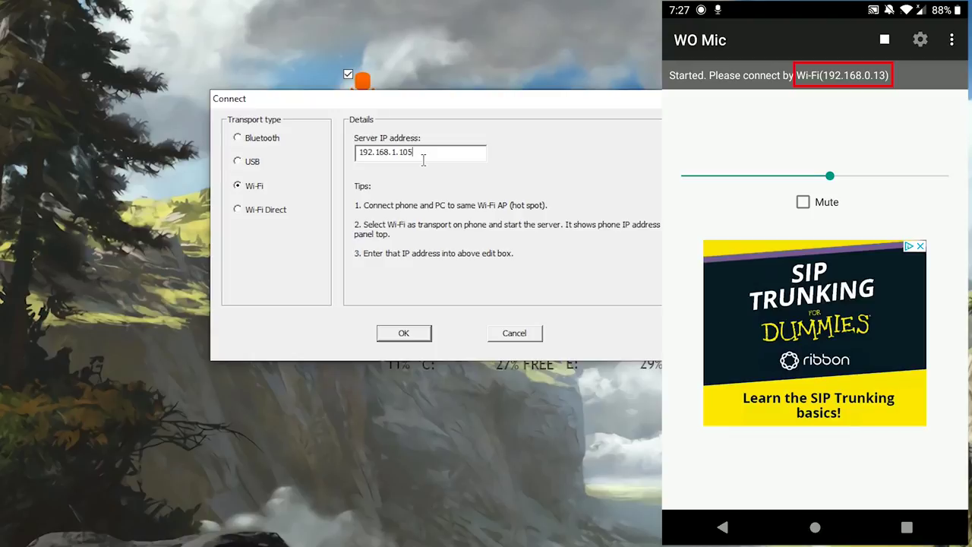
key("Left")
key("Left")
key("Left")
key("BackSpace")
type("0")
key("BackSpace")
type("3")
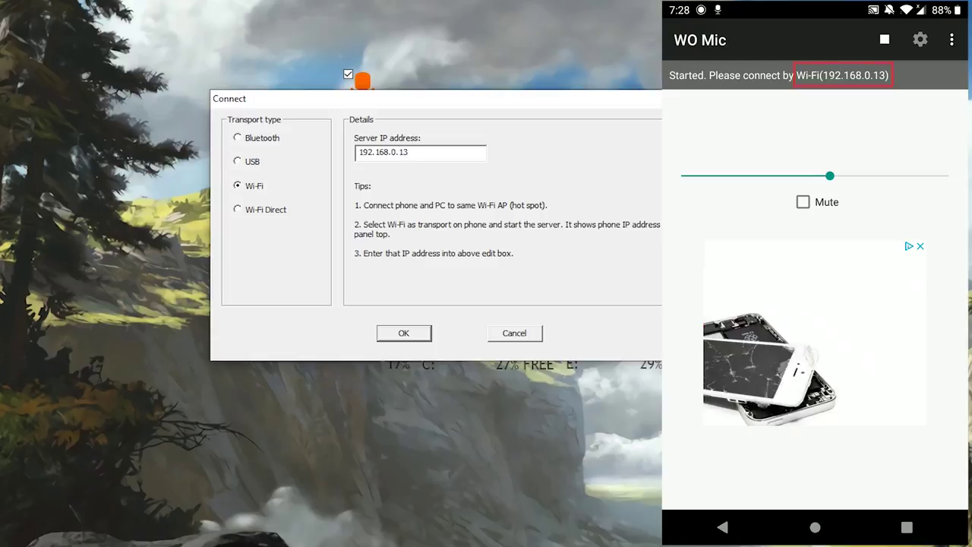
left_click(402, 332)
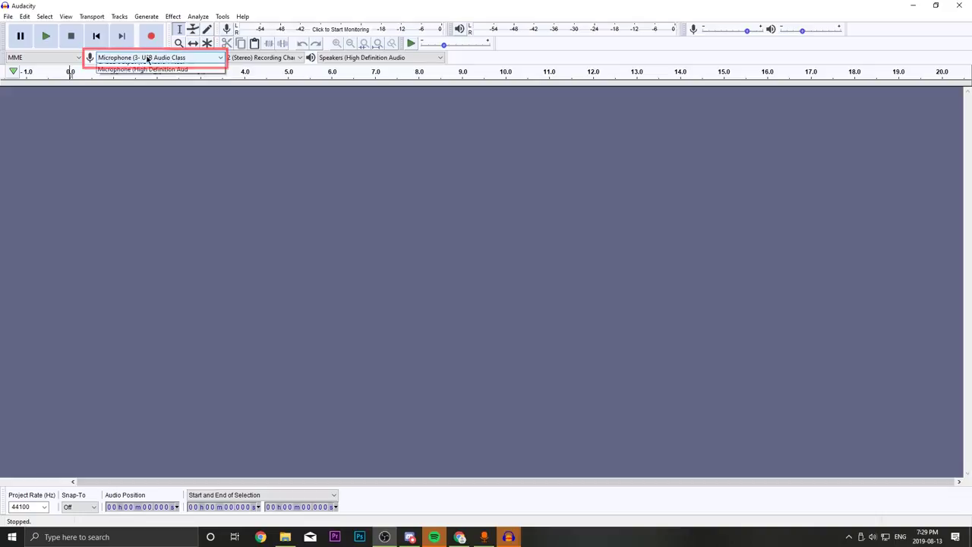
- Record a ~7.7-second test track in Audacity from Microphone (WO Mic Device) and play it back
left_click(106, 59)
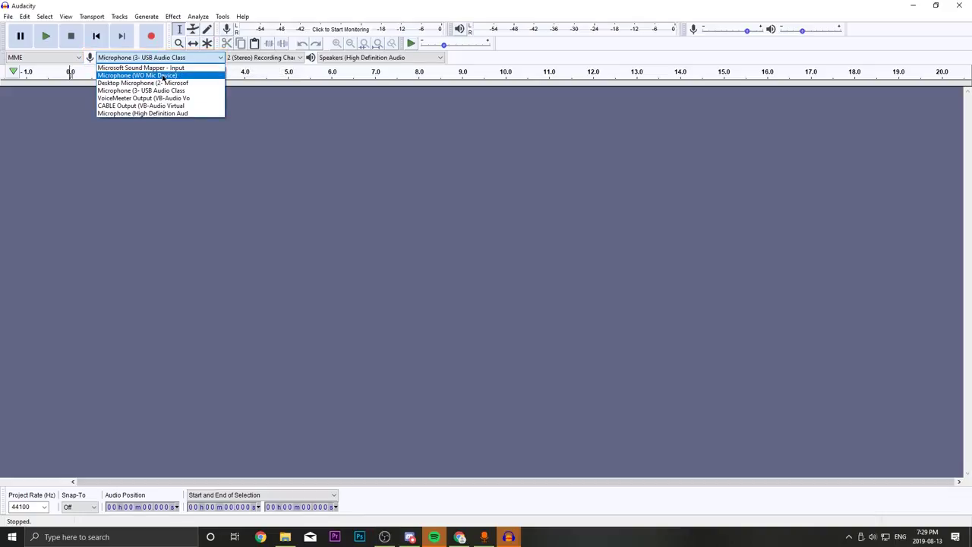
left_click(163, 76)
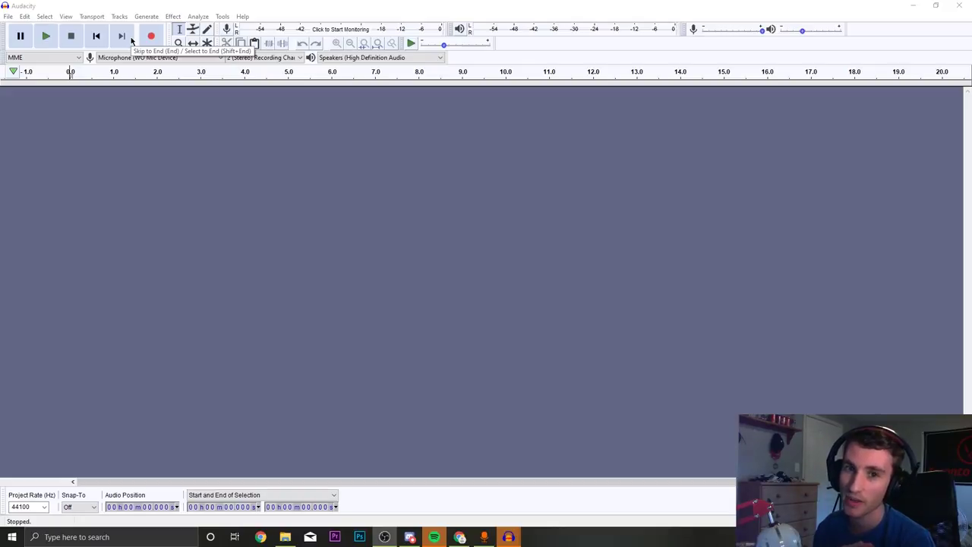
left_click(154, 38)
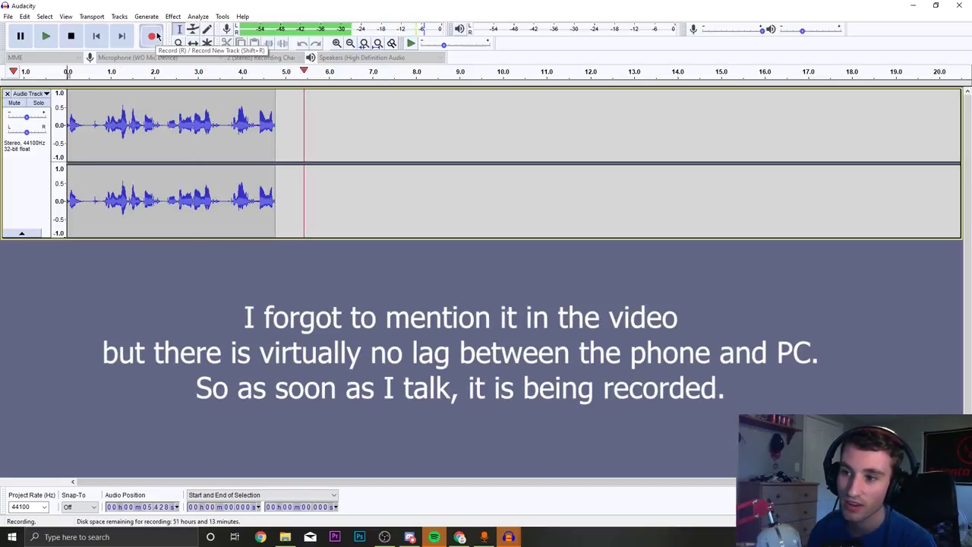
left_click(76, 37)
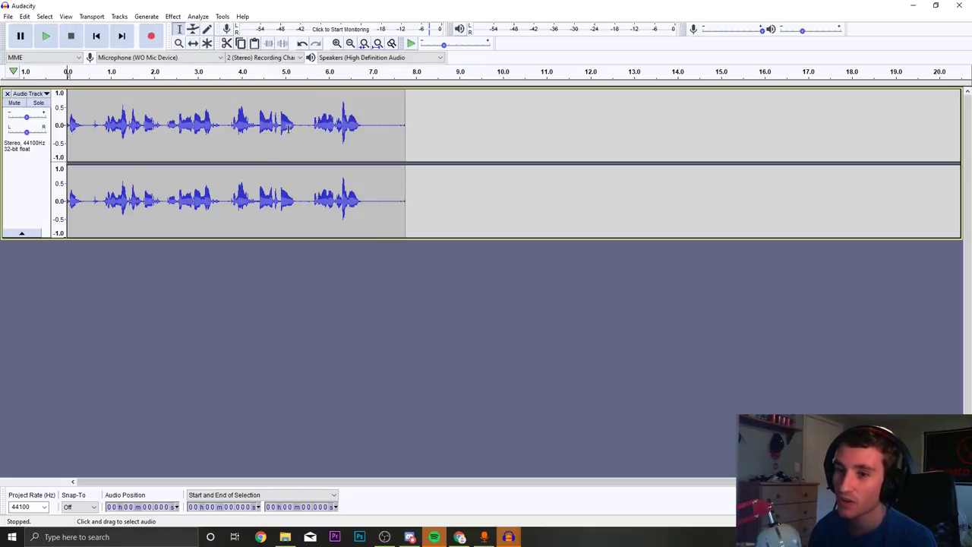
left_click(48, 36)
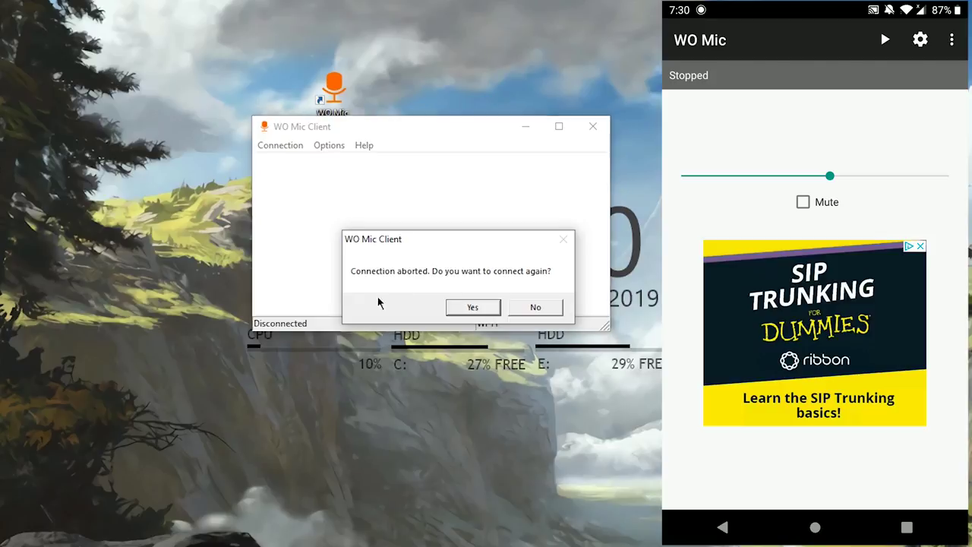
- Decline reconnecting on the 'Connection aborted' prompt so the client stays Disconnected
left_click(521, 312)
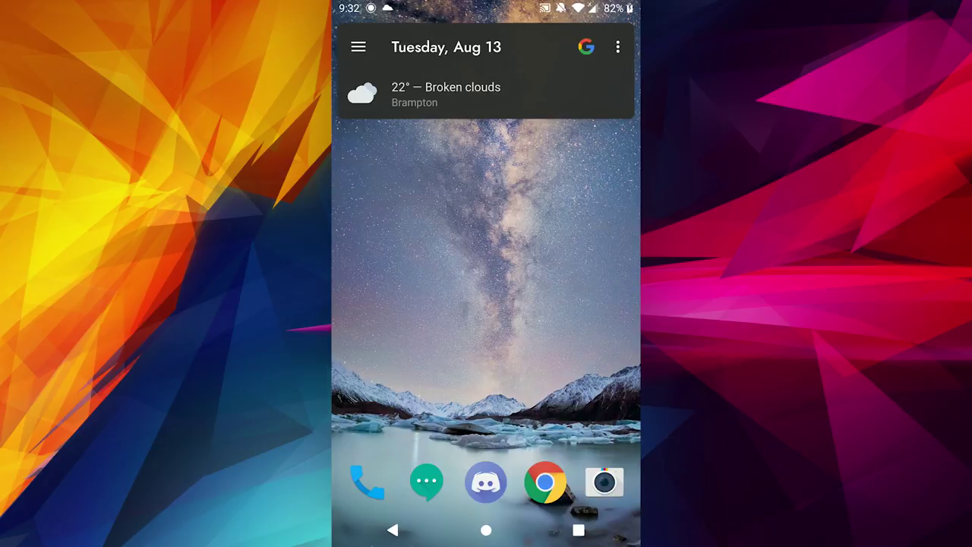
- Unlock Developer options on the phone by tapping Build number in About phone
left_click_drag(487, 4, 486, 380)
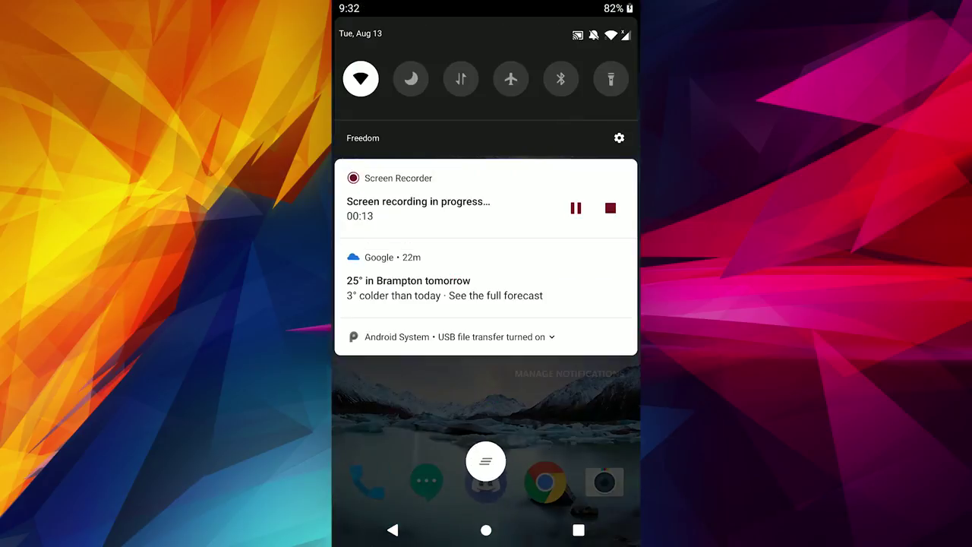
left_click(617, 137)
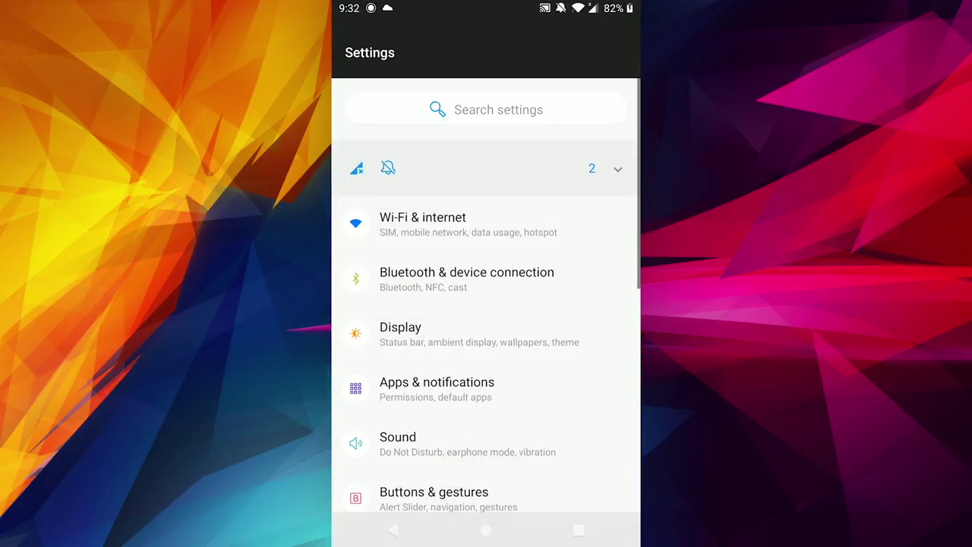
scroll(486, 304, "down", 5)
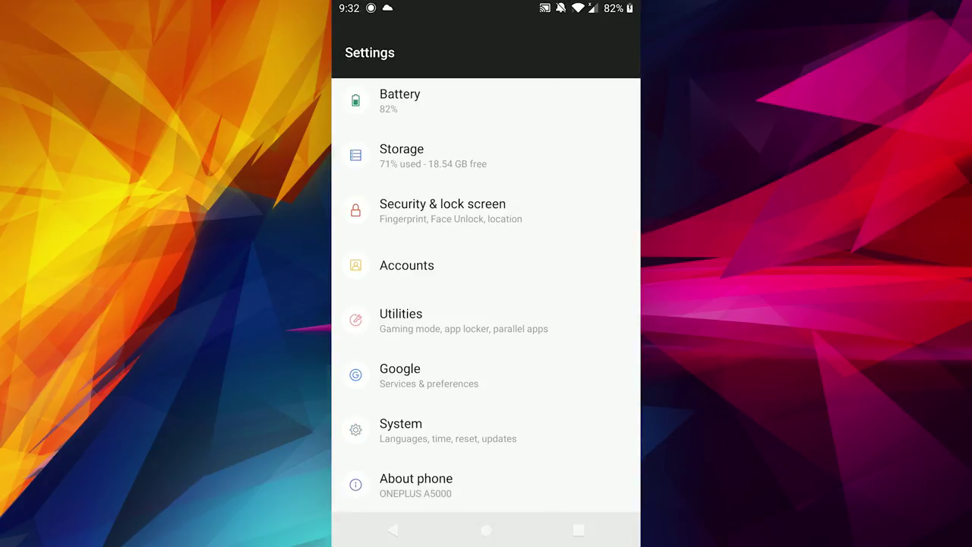
left_click(491, 478)
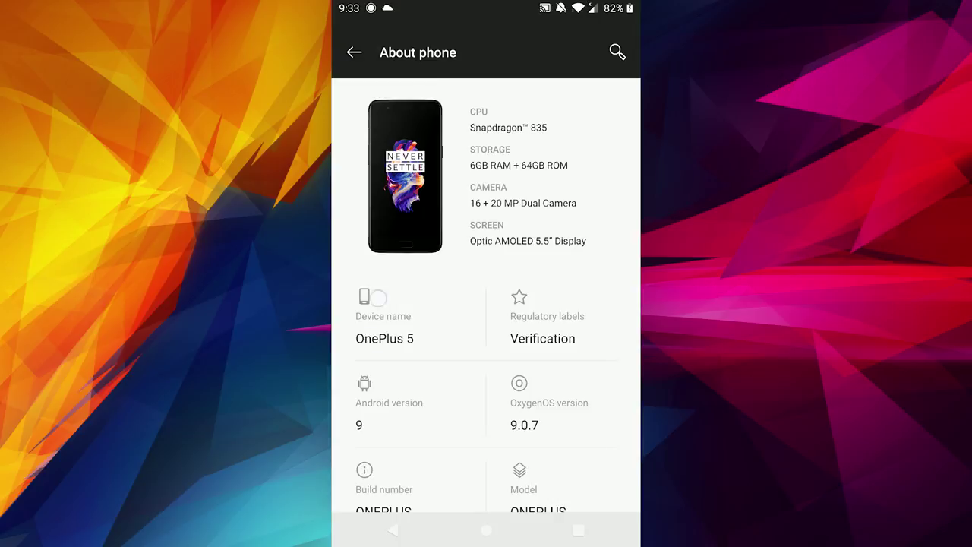
scroll(378, 297, "down", 3)
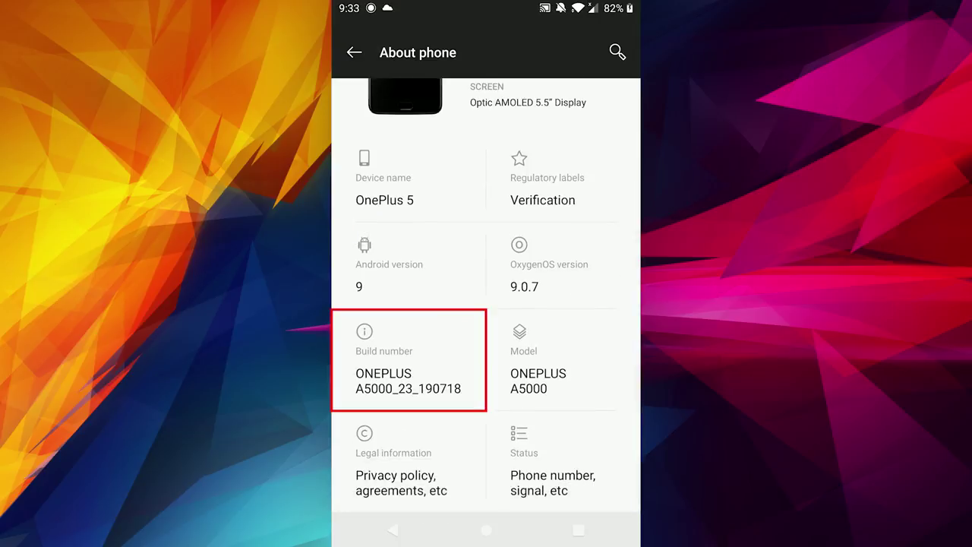
left_click(424, 335)
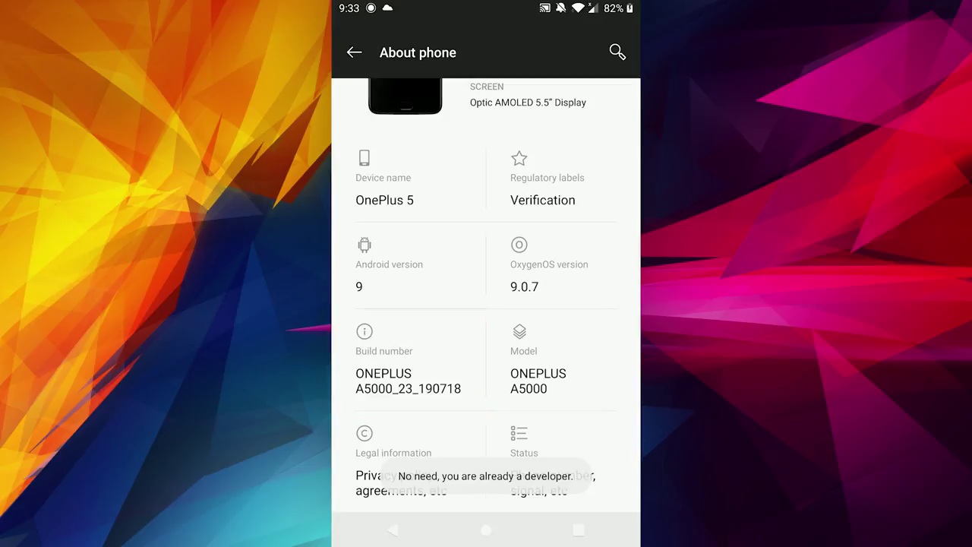
left_click(354, 52)
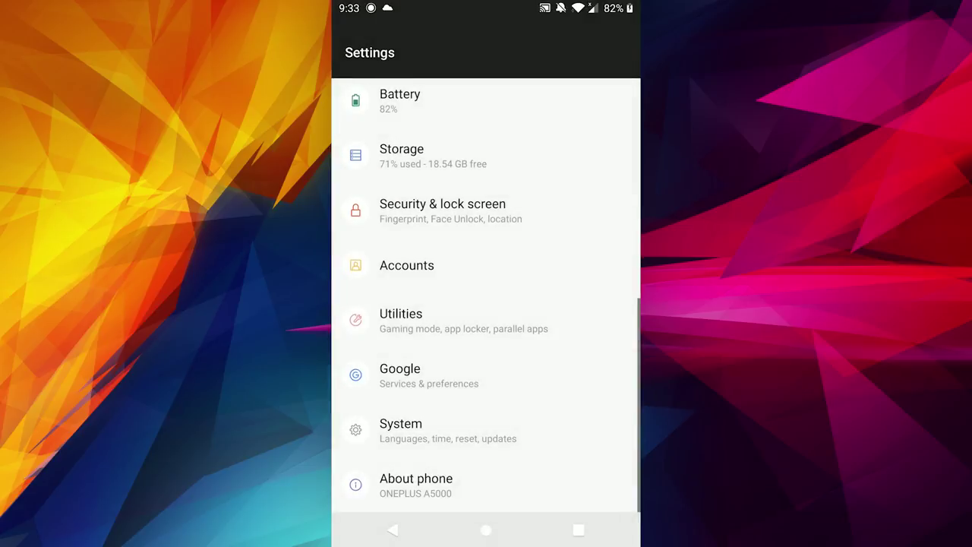
- Turn on USB debugging in System > Developer options, approve this computer, then open the app drawer
left_click(401, 430)
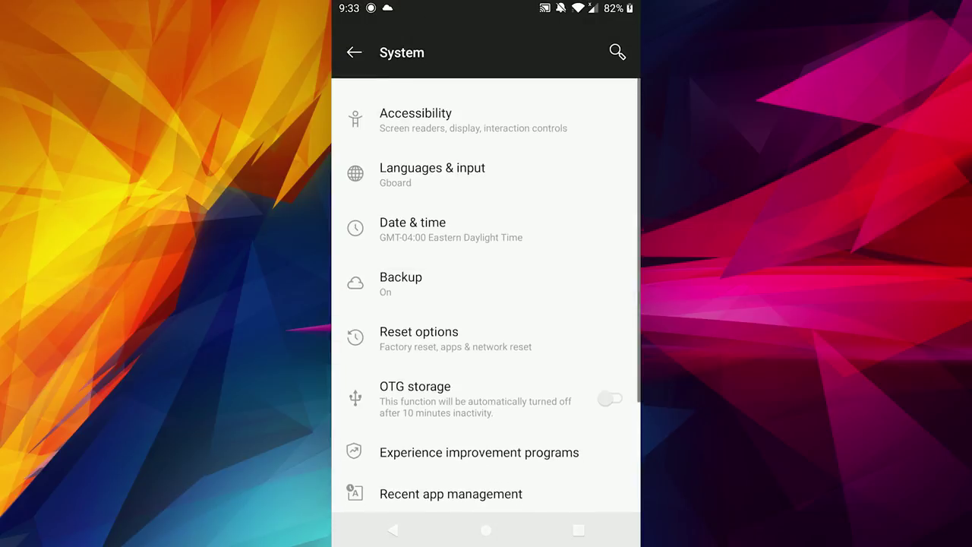
left_click_drag(515, 383, 556, 253)
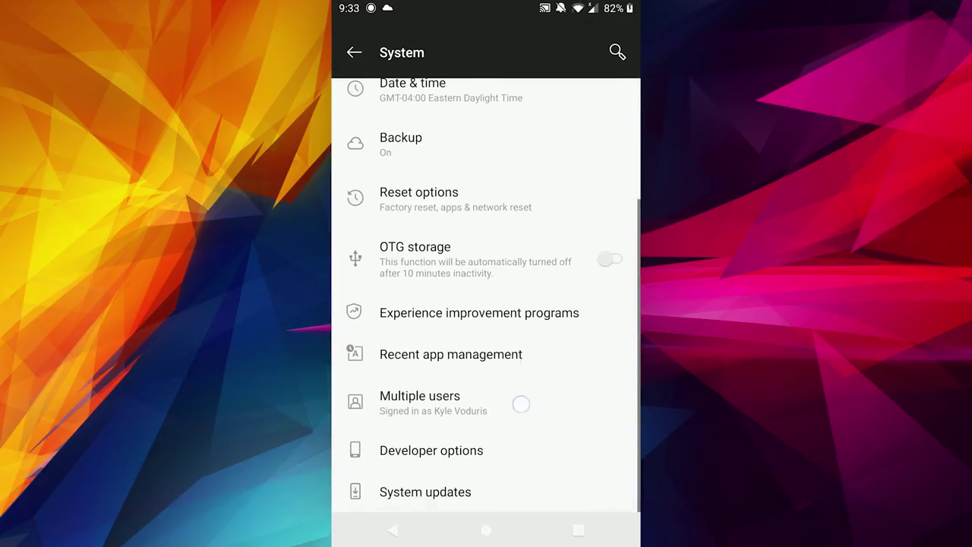
left_click(431, 450)
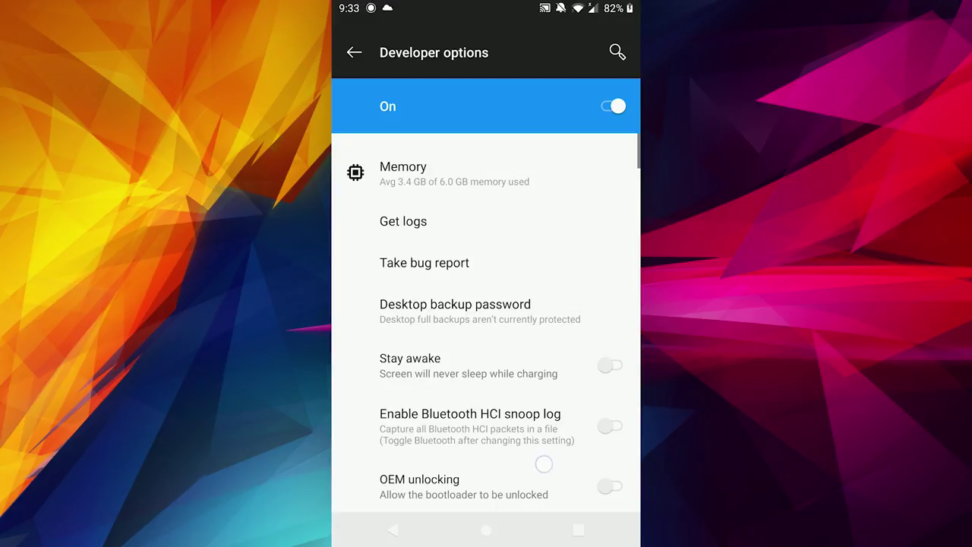
scroll(575, 326, "down", 12)
scroll(486, 316, "down", 5)
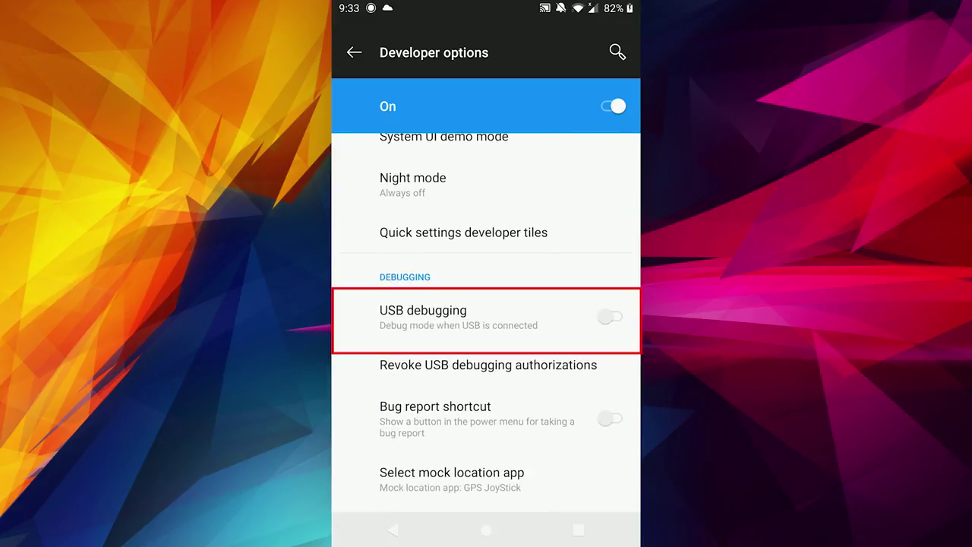
left_click(610, 317)
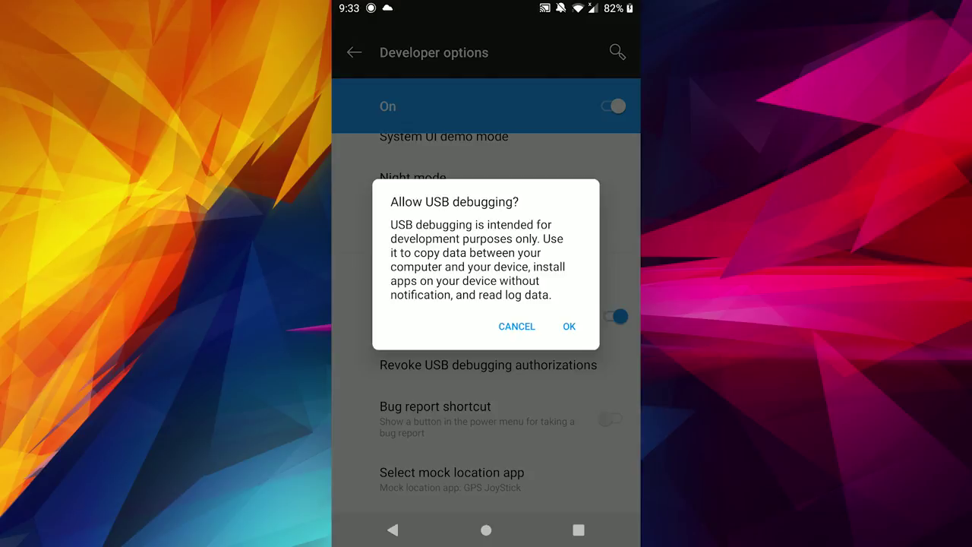
left_click(569, 326)
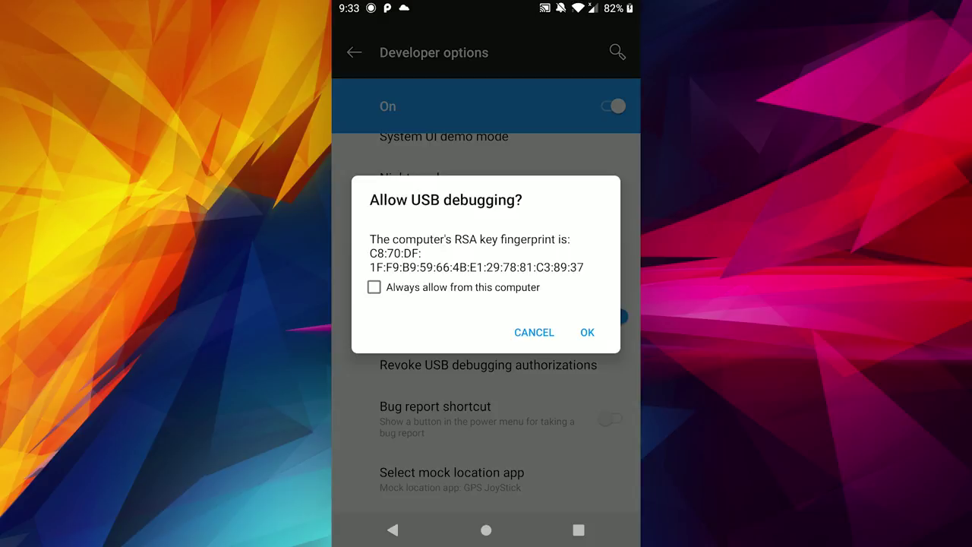
left_click(587, 332)
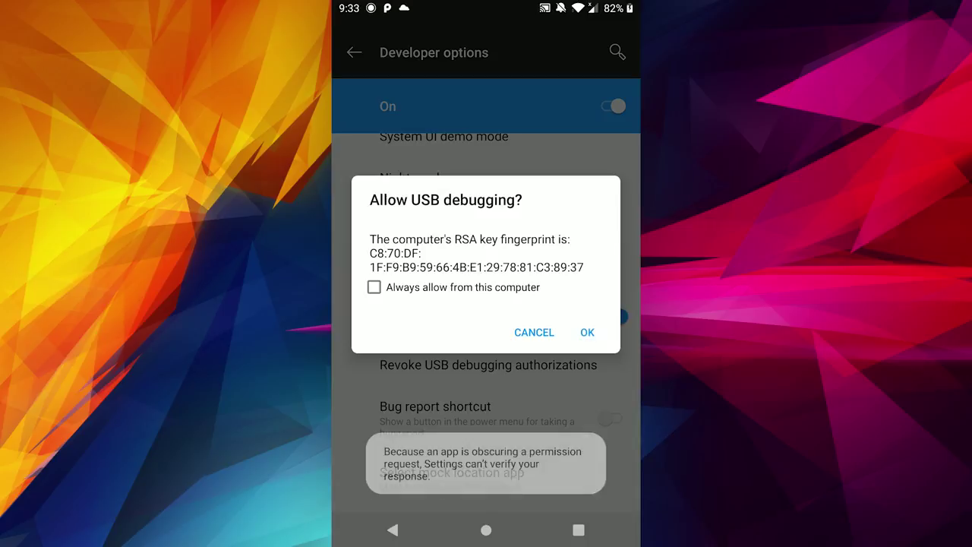
left_click(548, 178)
left_click(589, 339)
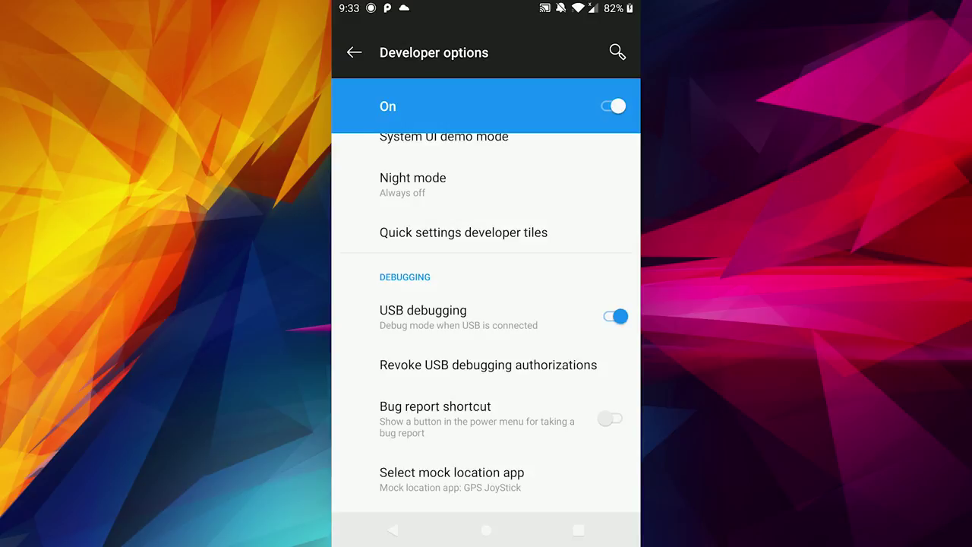
left_click(495, 530)
left_click_drag(554, 457, 545, 371)
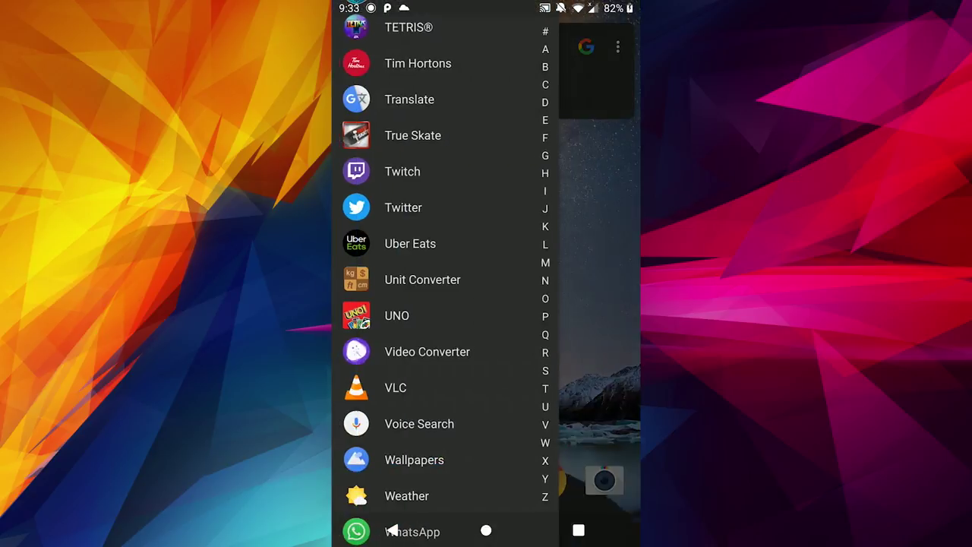
- Set the WO Mic app's transport to USB and start its mic server
left_click(466, 405)
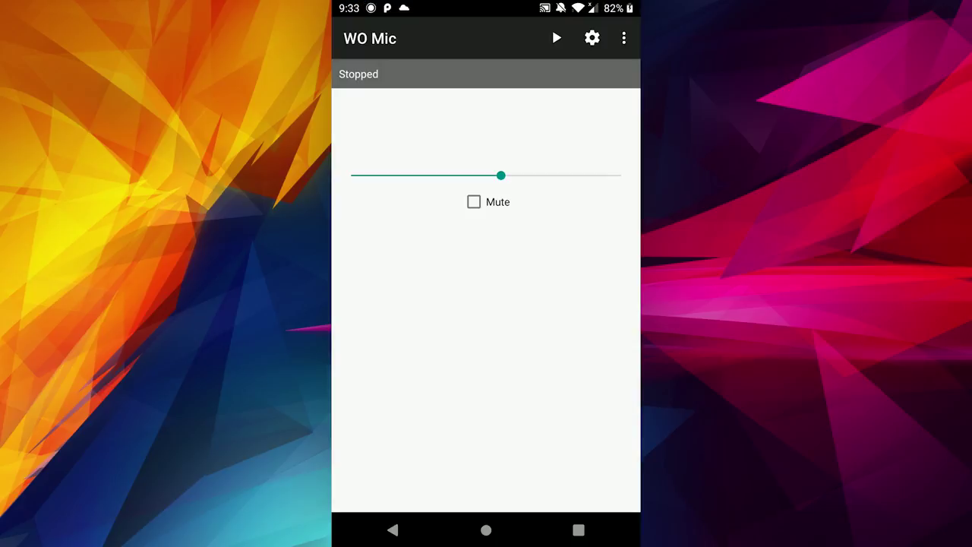
left_click(592, 38)
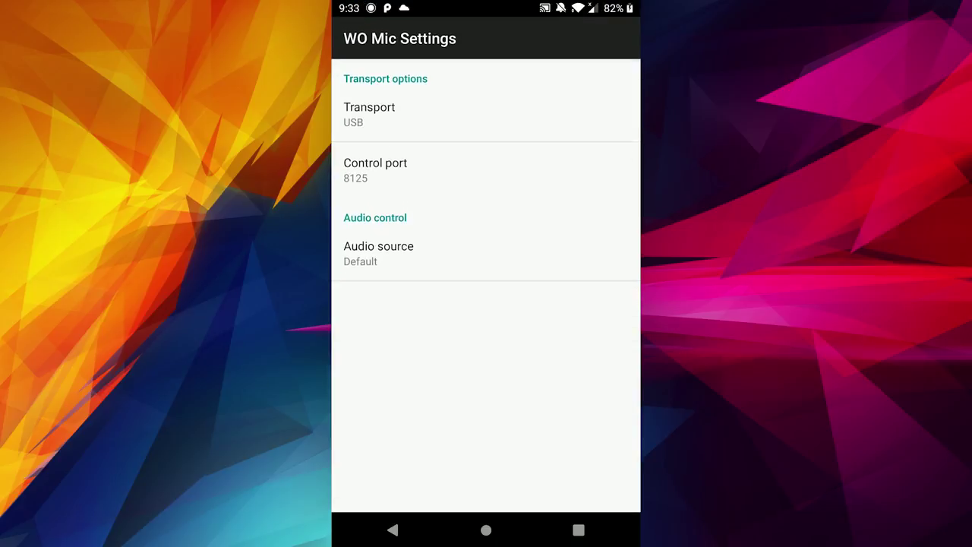
left_click(437, 118)
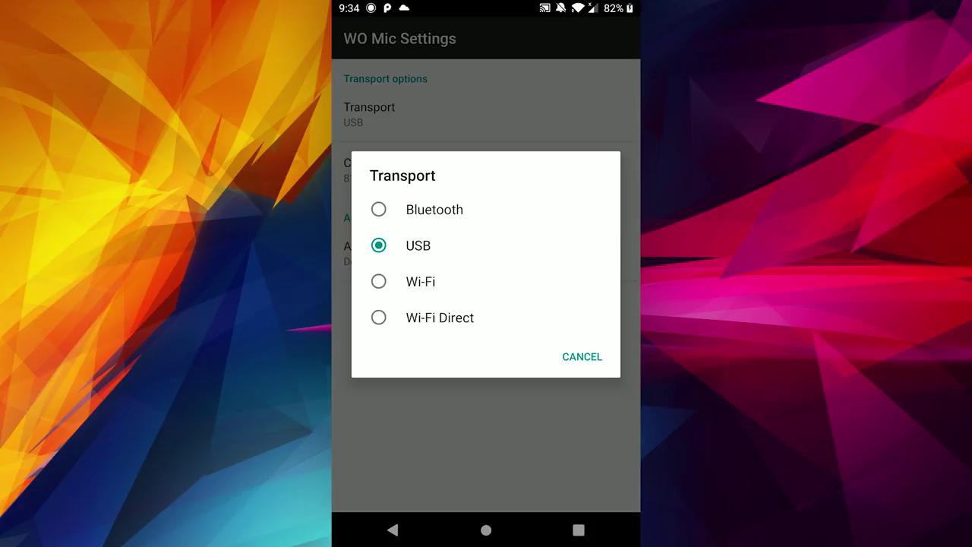
left_click(436, 244)
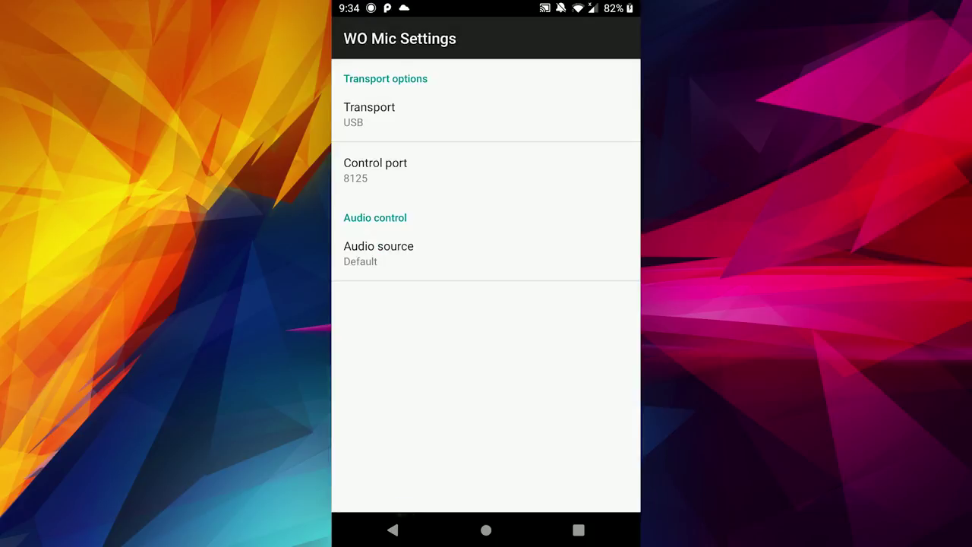
key("Escape")
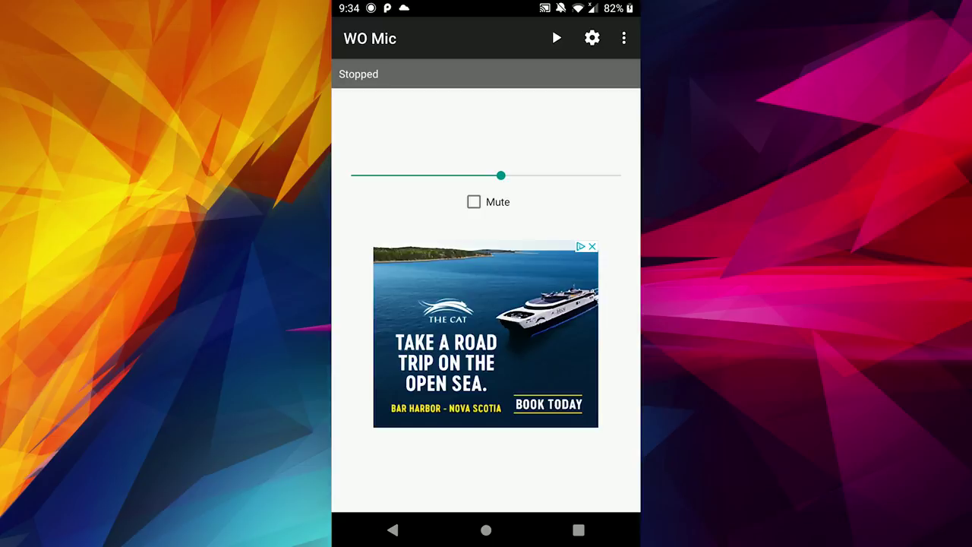
left_click(556, 38)
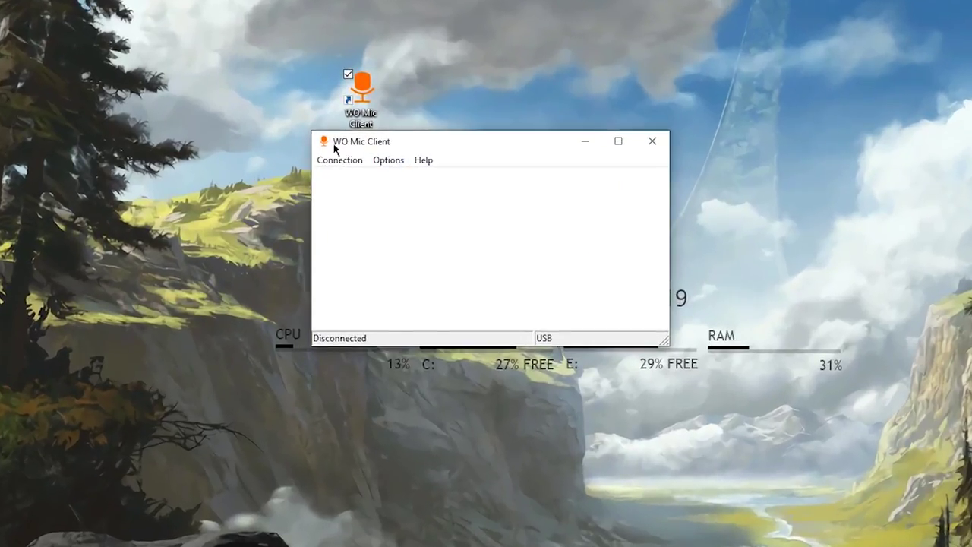
- Connect WO Mic Client to the phone using USB as the transport type
left_click(336, 163)
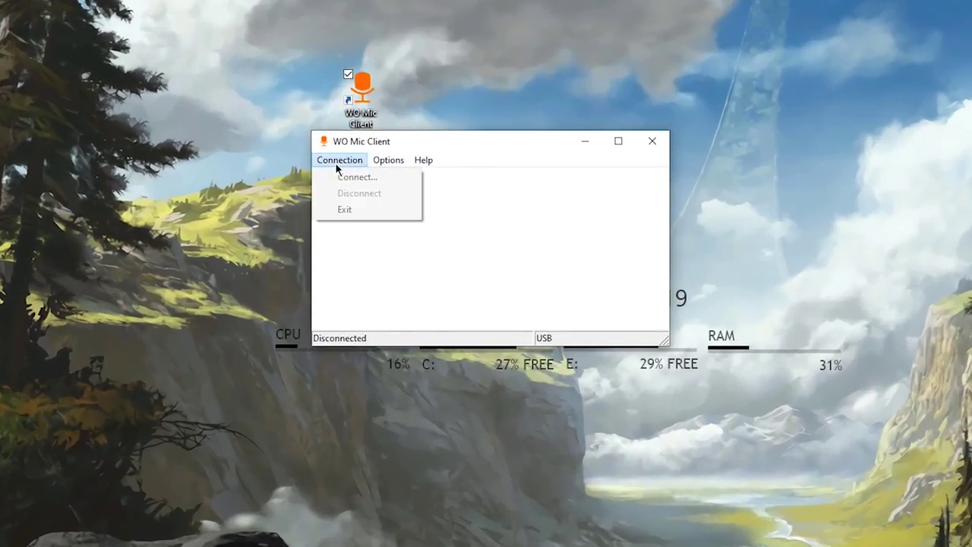
left_click(351, 178)
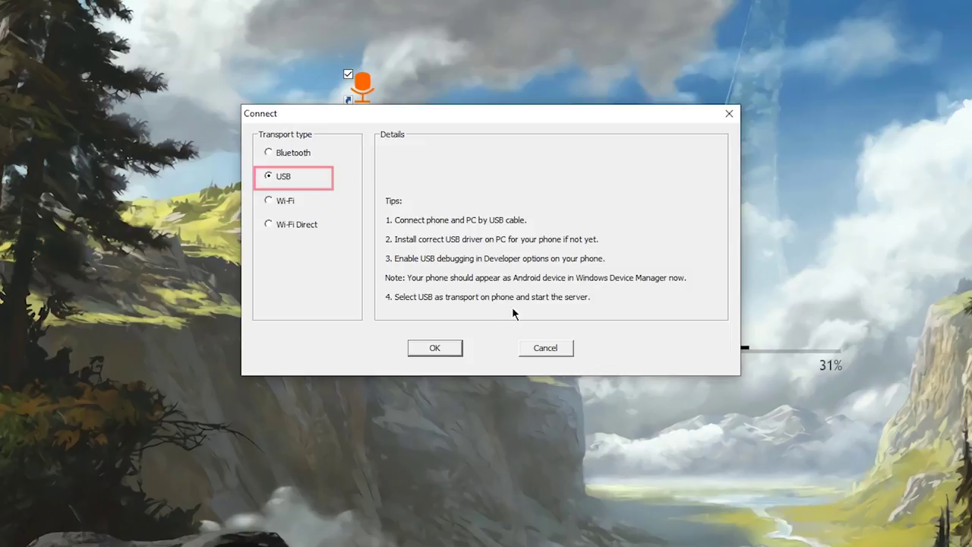
left_click(435, 348)
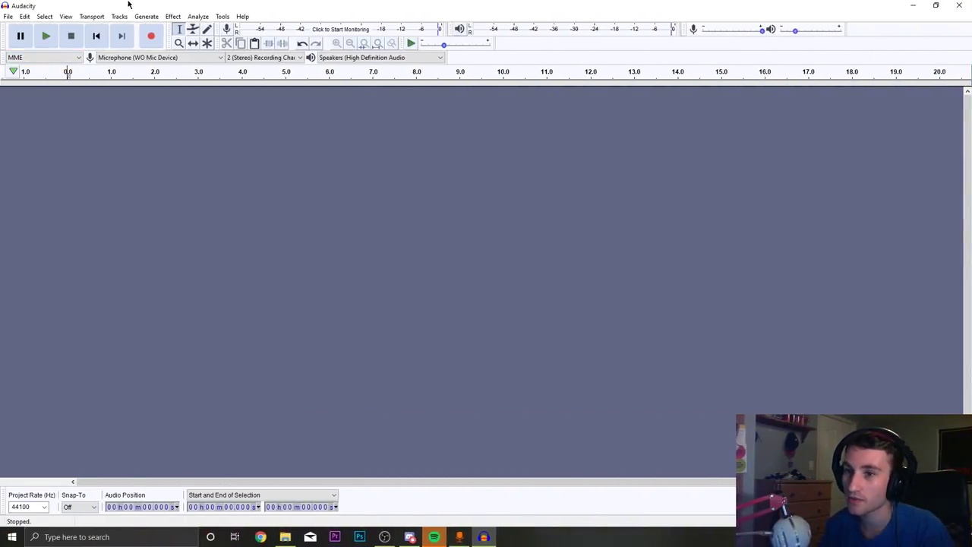
- Record a ~6.6-second test clip from Microphone (WO Mic Device) and play it back
left_click(114, 58)
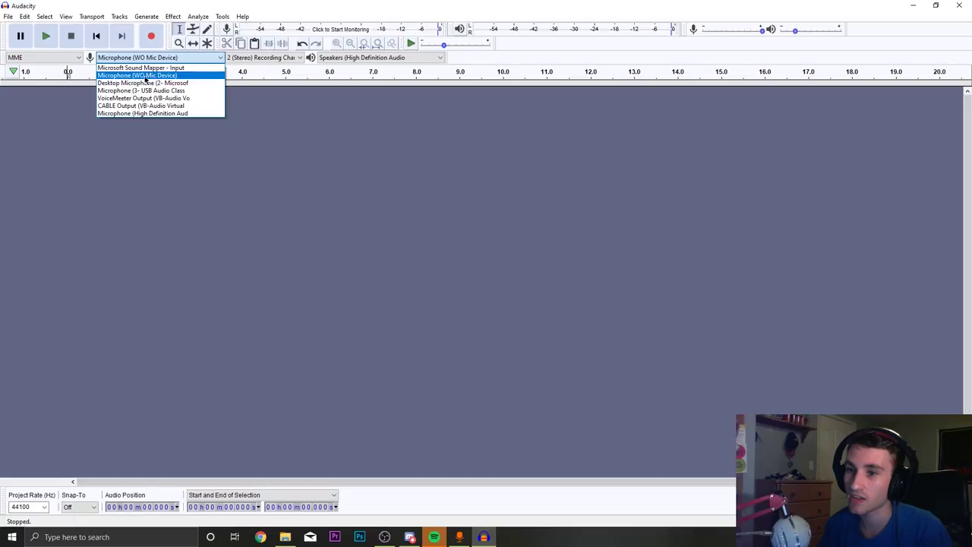
left_click(120, 74)
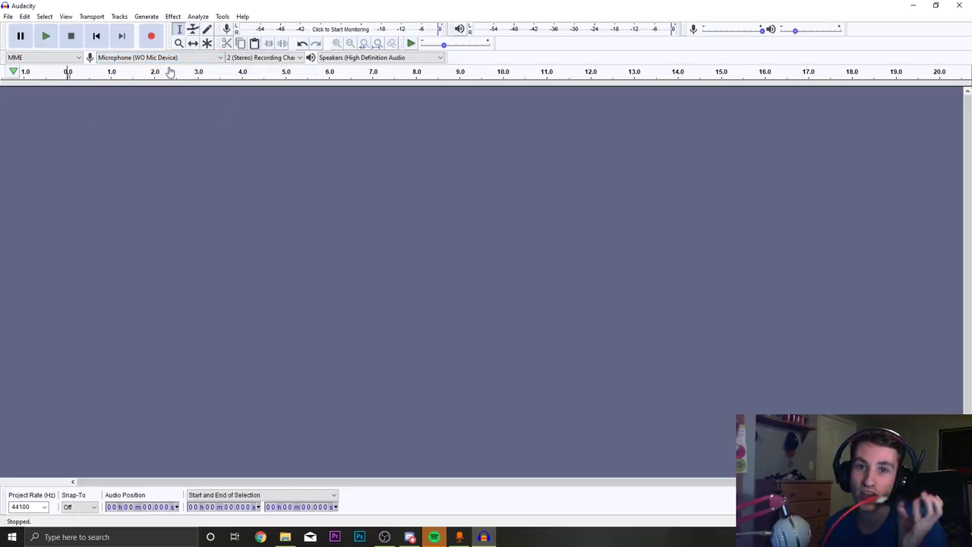
left_click(152, 36)
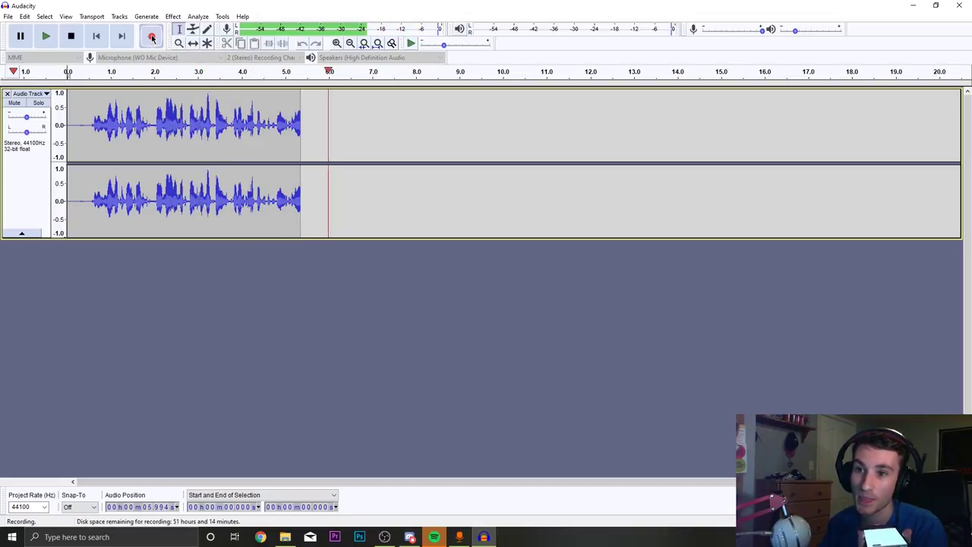
left_click(71, 36)
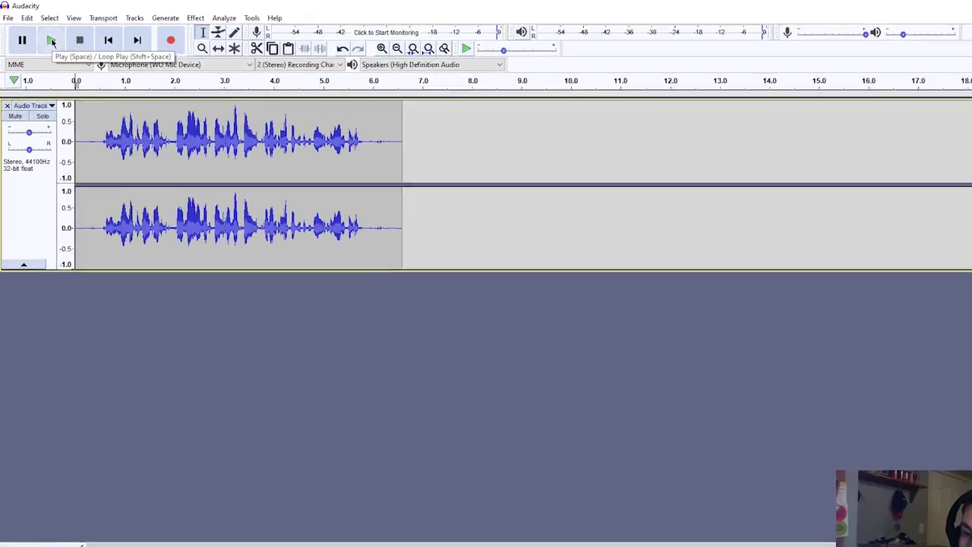
left_click(47, 36)
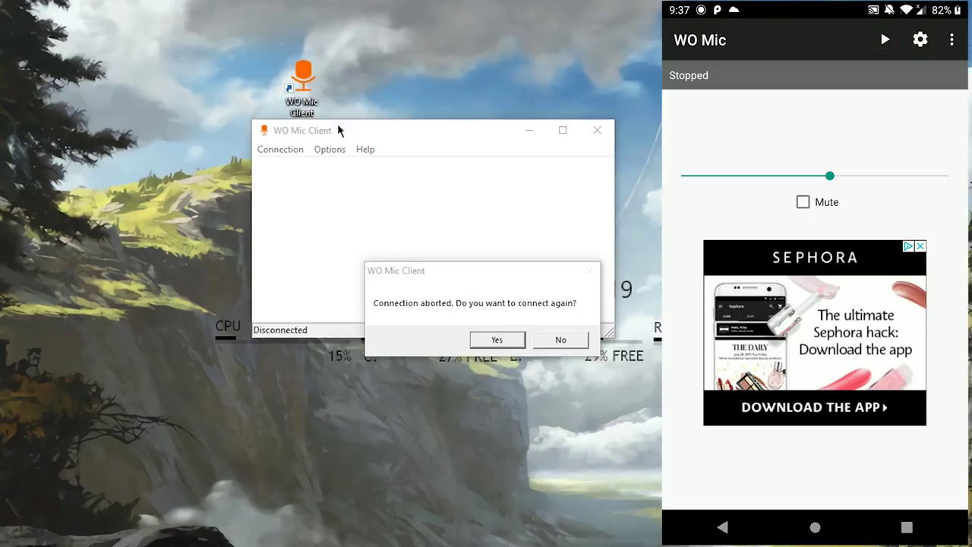
- Move the 'Connection aborted' prompt aside and answer No to reconnecting
left_click_drag(470, 285, 382, 257)
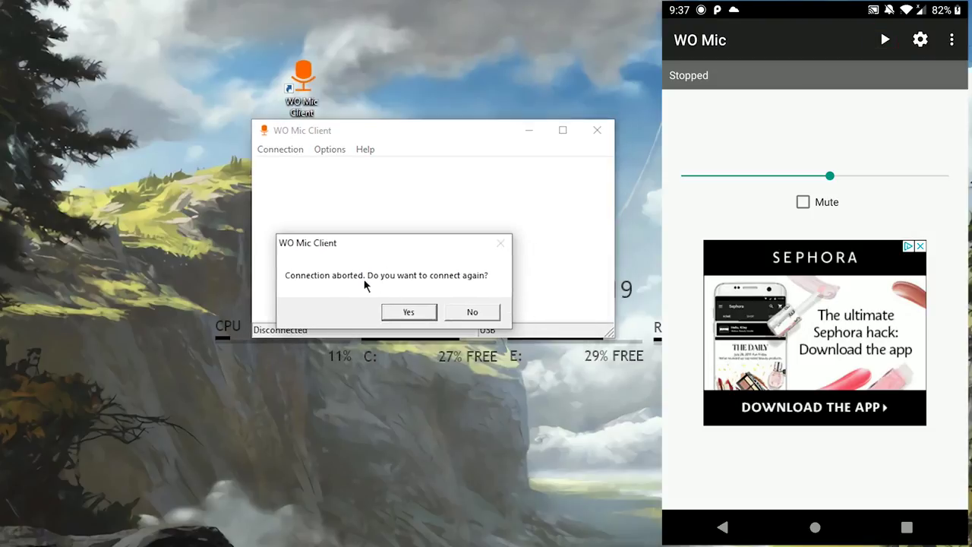
left_click(473, 312)
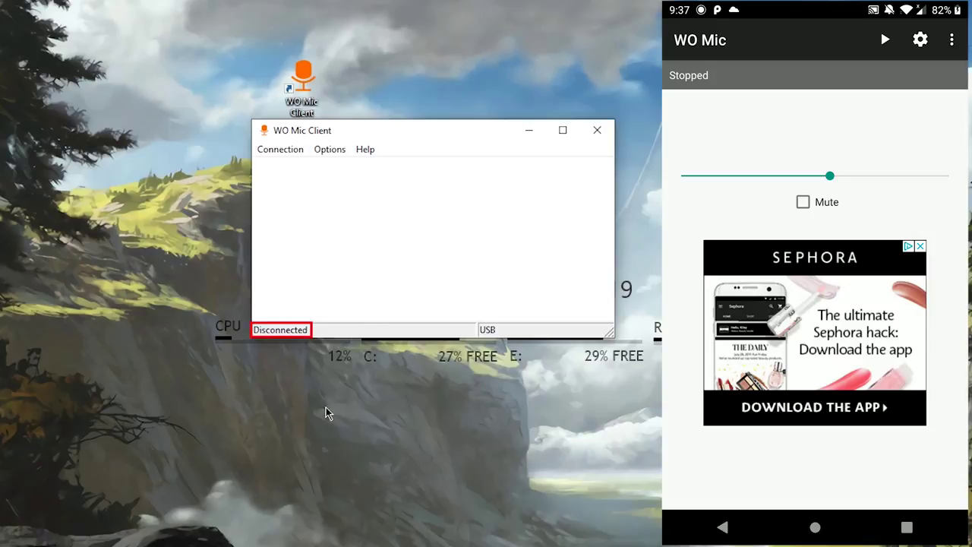